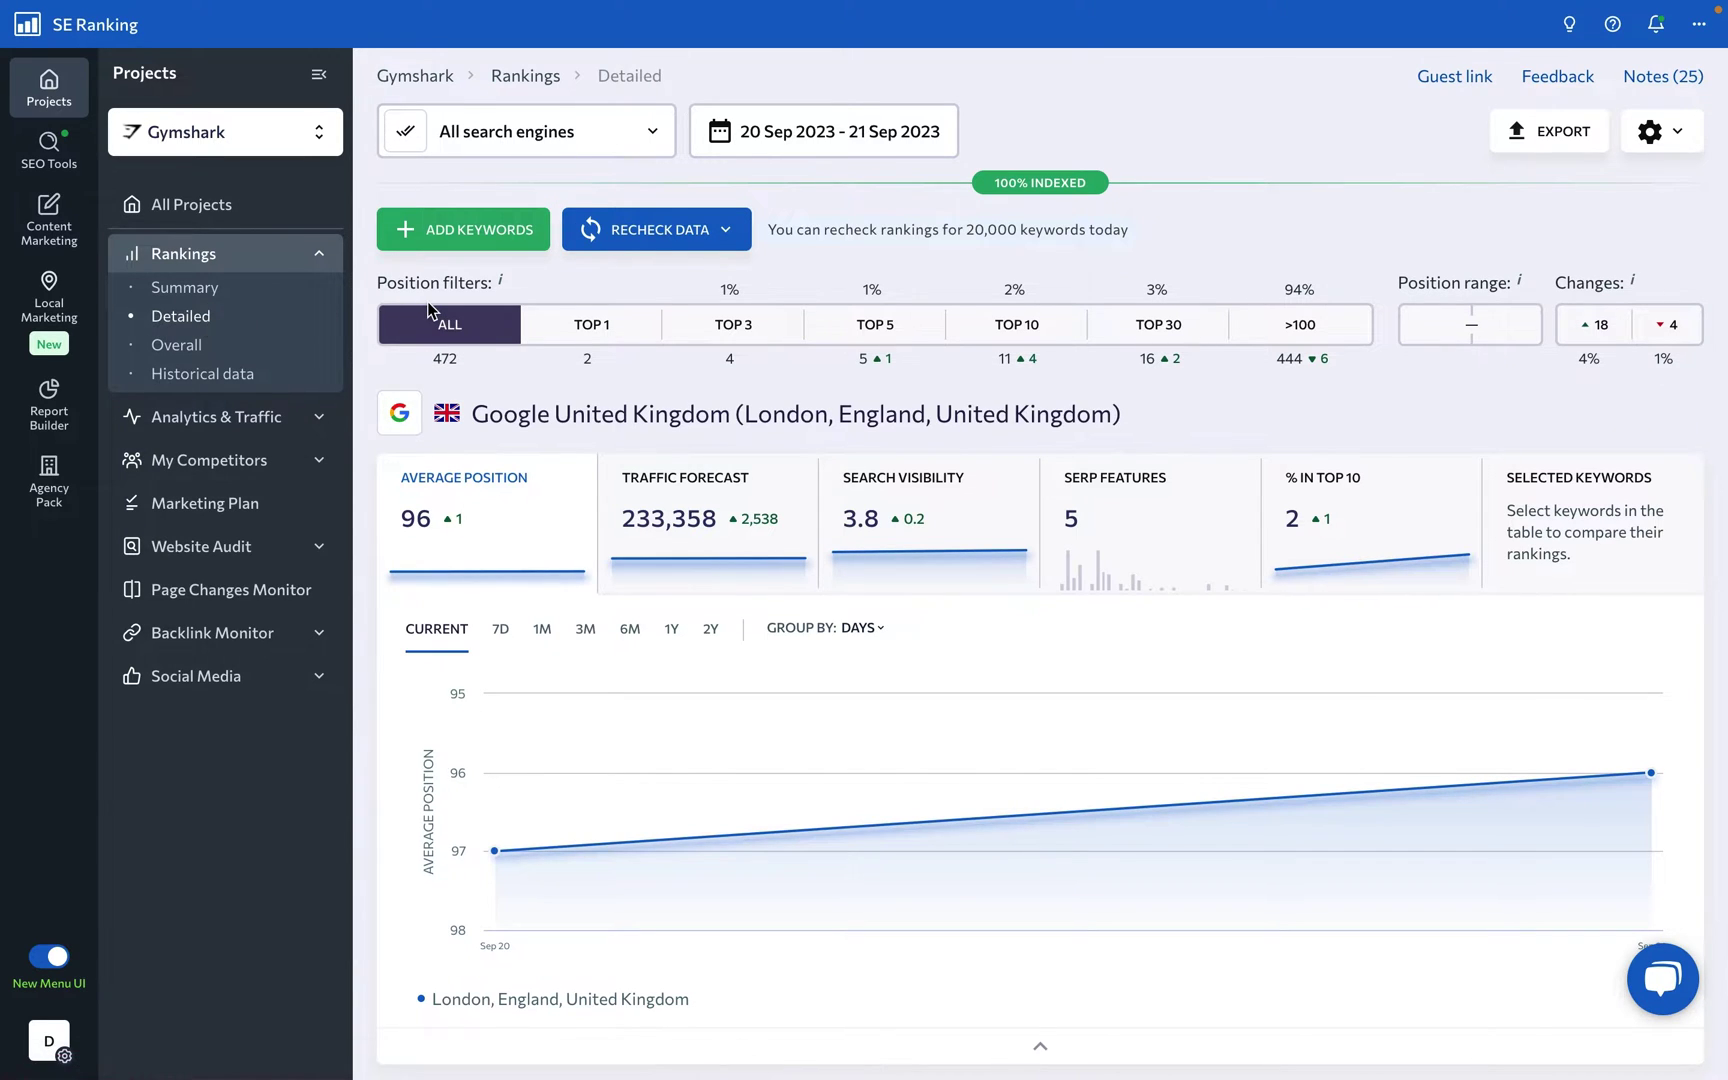
Scroll the Detailed rankings keyword table and expand the 'All search engines' list
scroll(427, 301, down, 7)
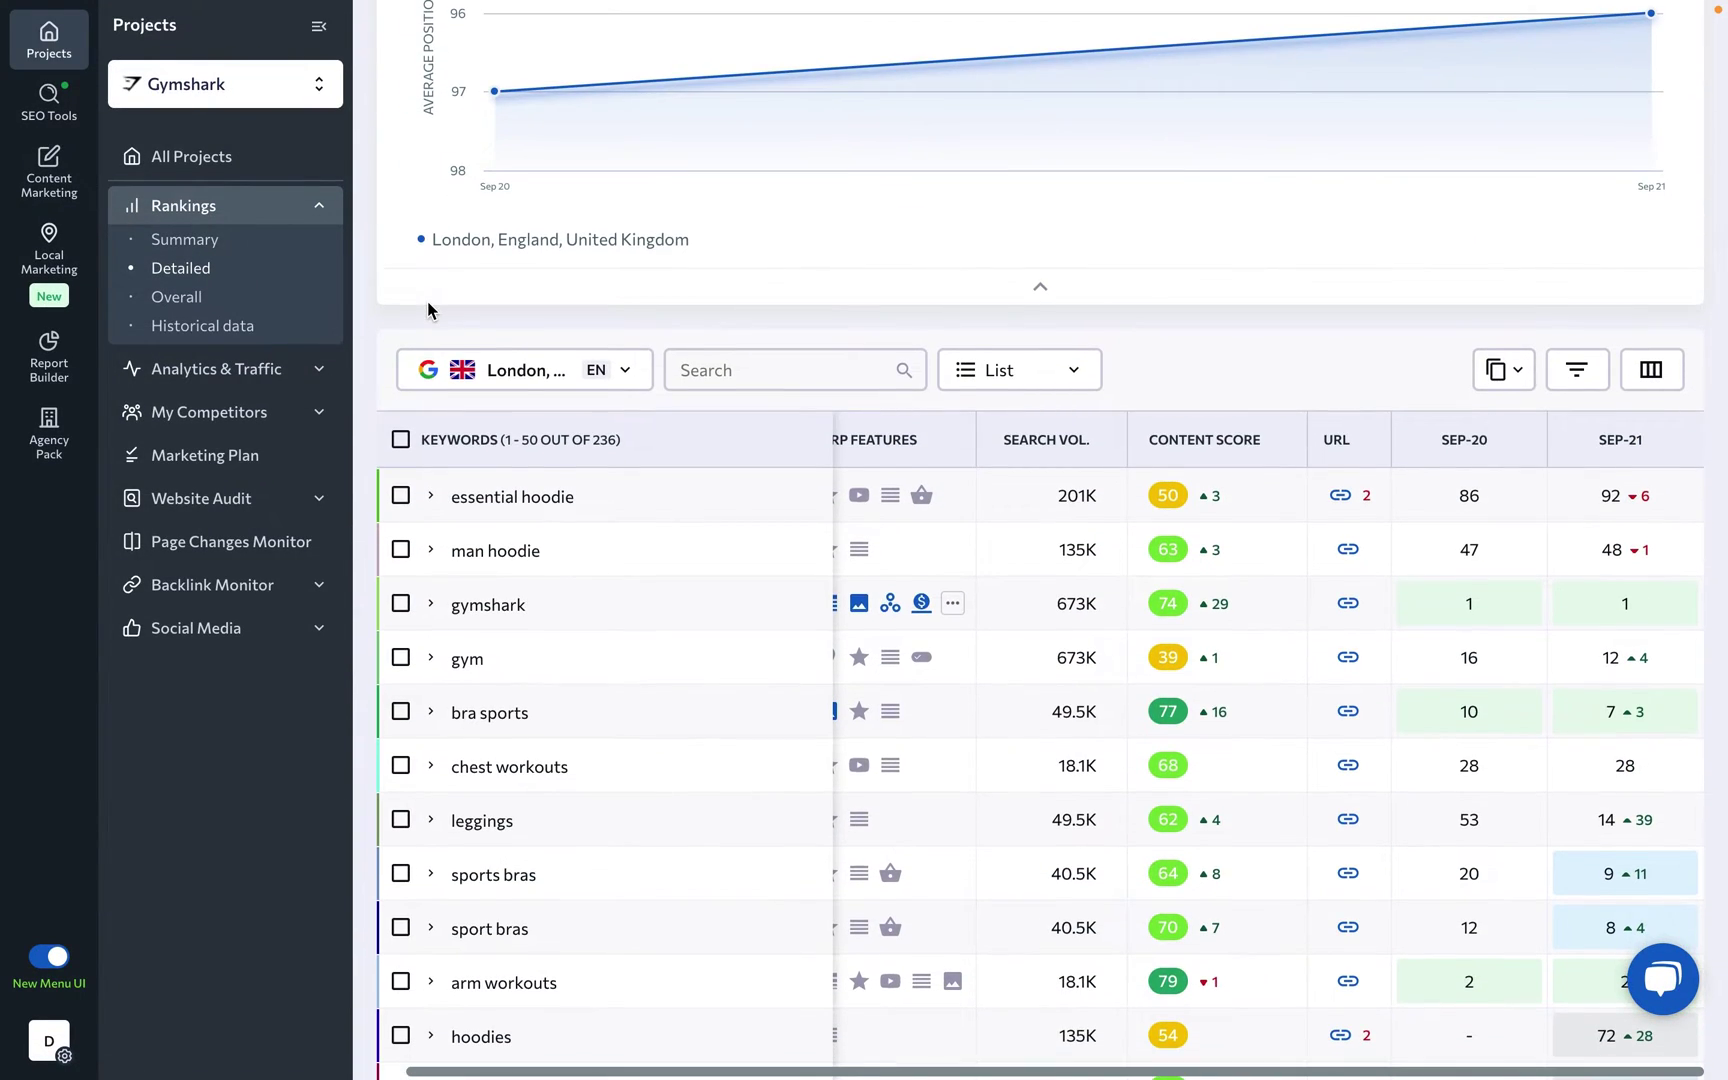
scroll(427, 301, up, 1)
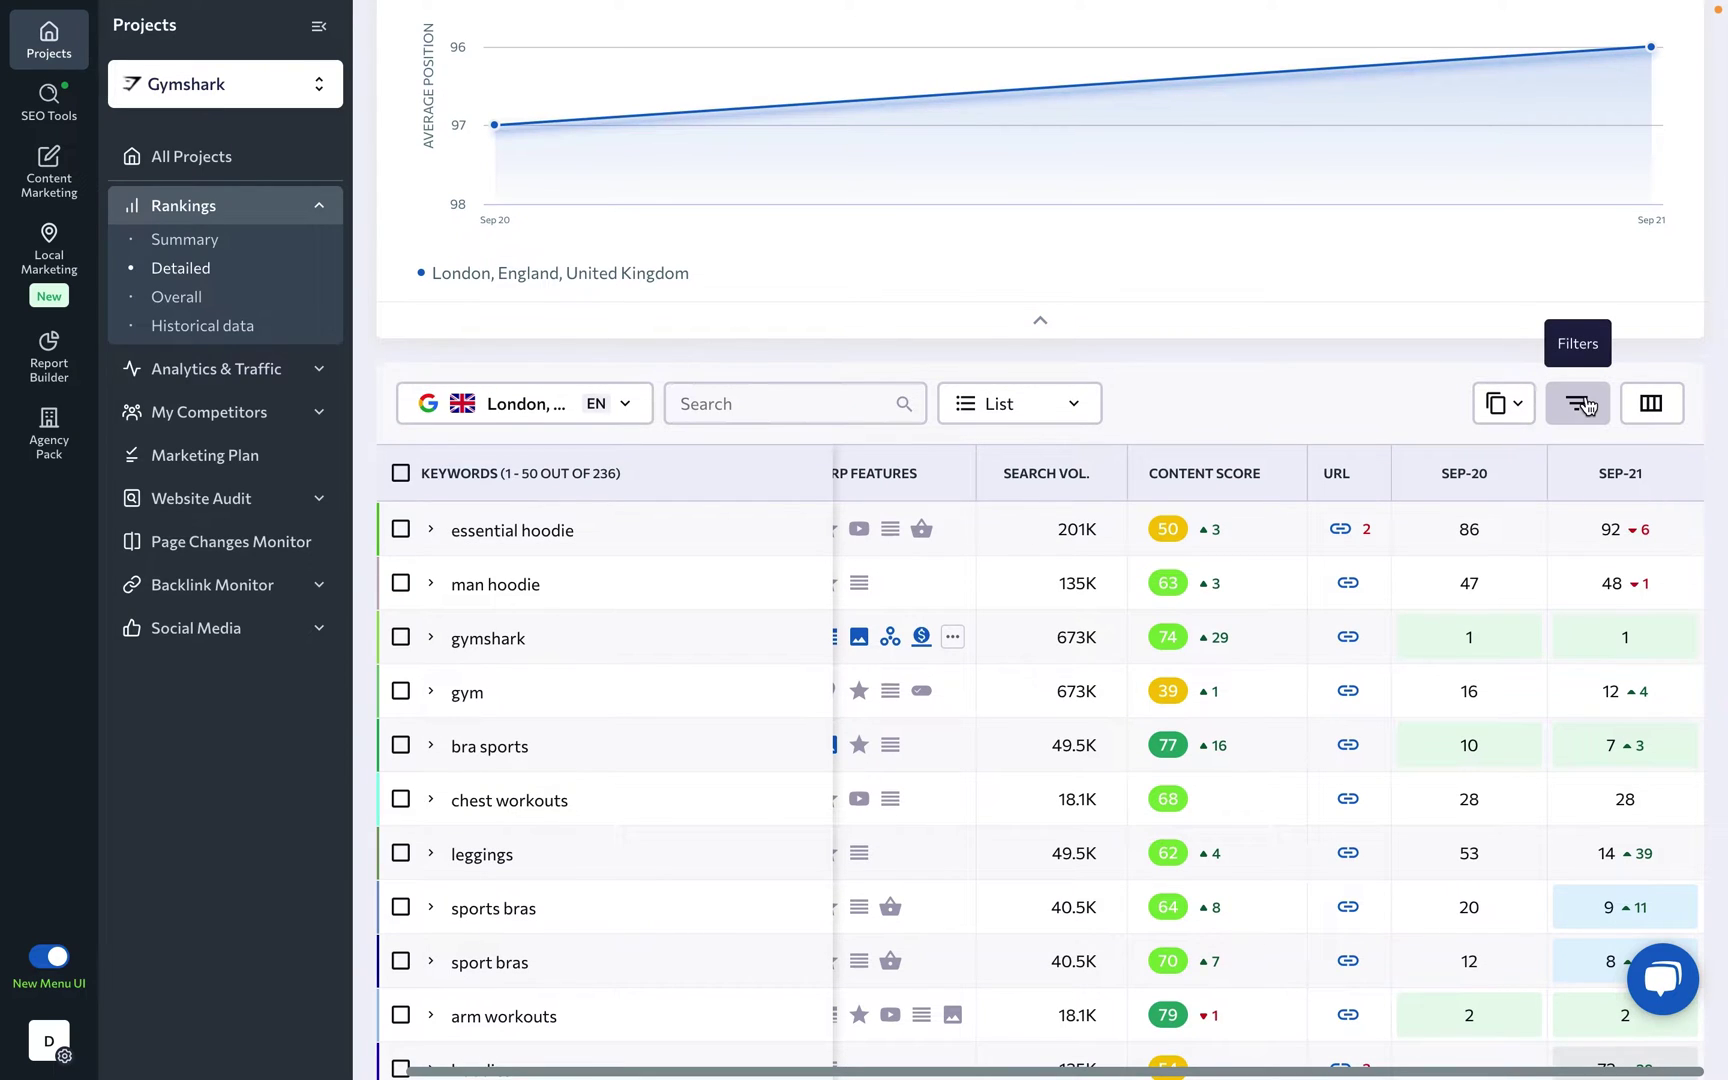
scroll(1292, 423, up, 7)
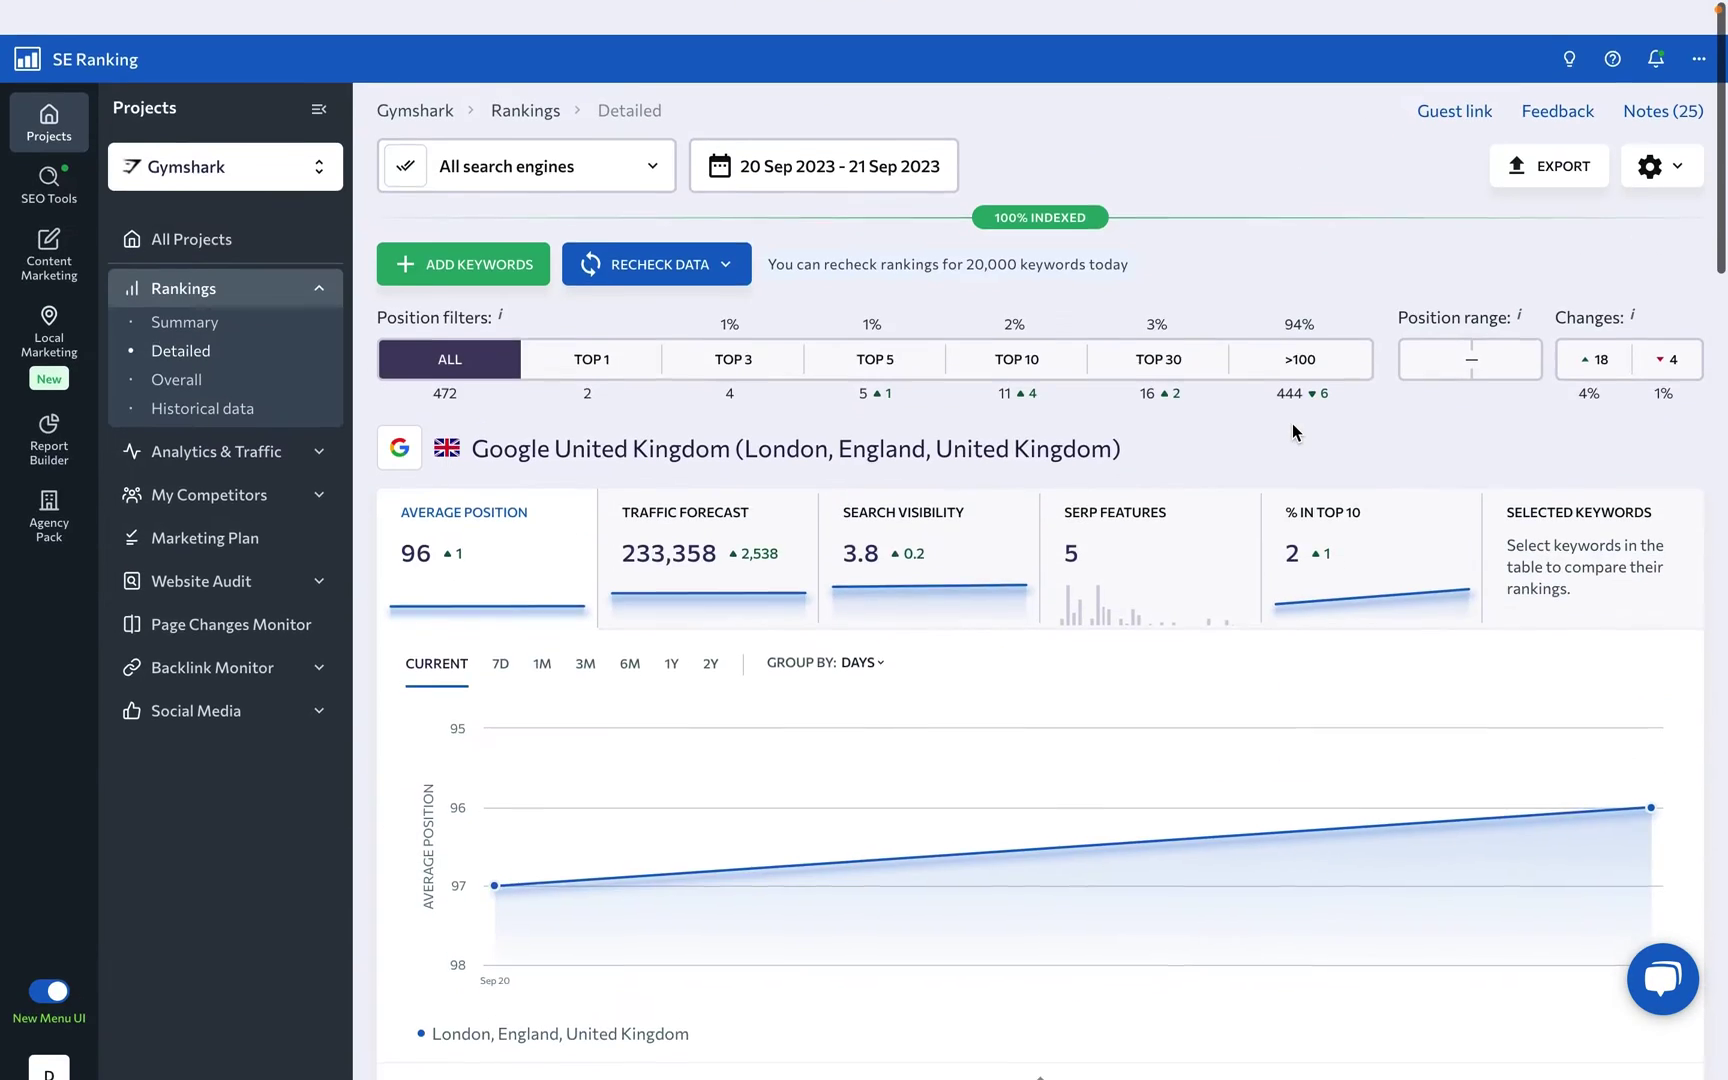
click(611, 148)
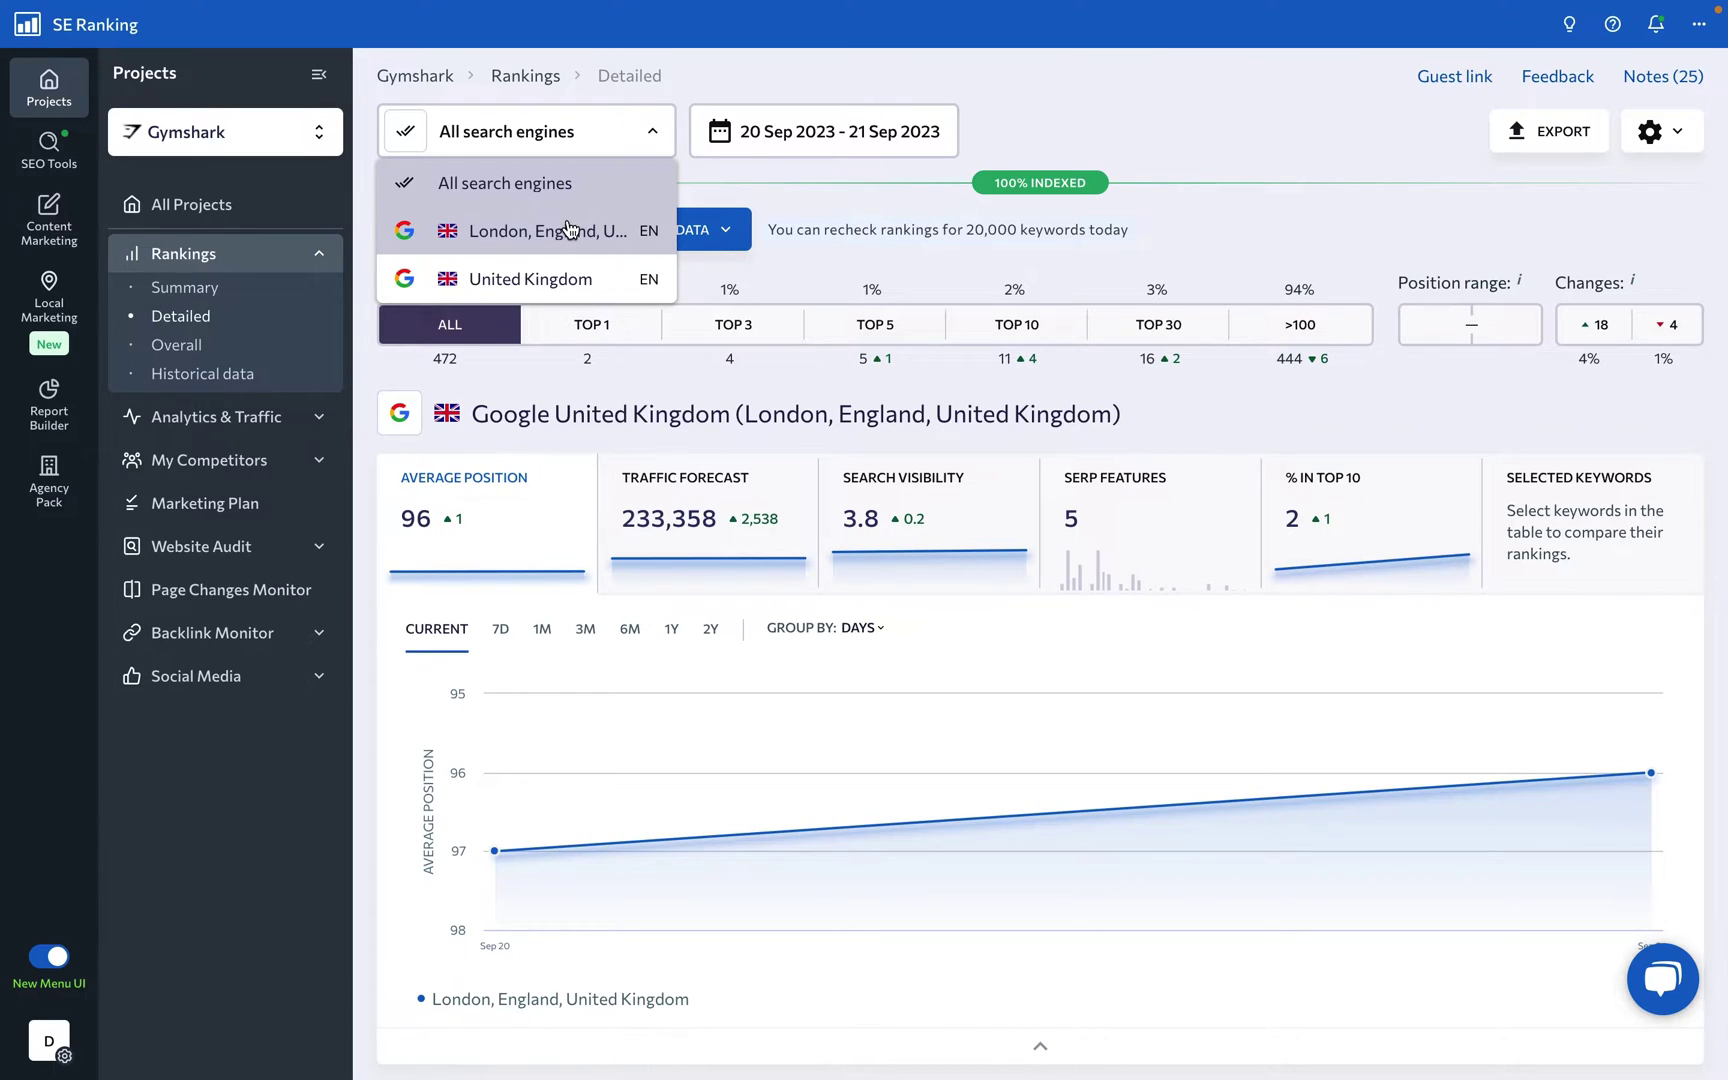
Filter to the London, England engine and apply a compared date range (Aug 6, Aug 19, Sep 16)
click(571, 226)
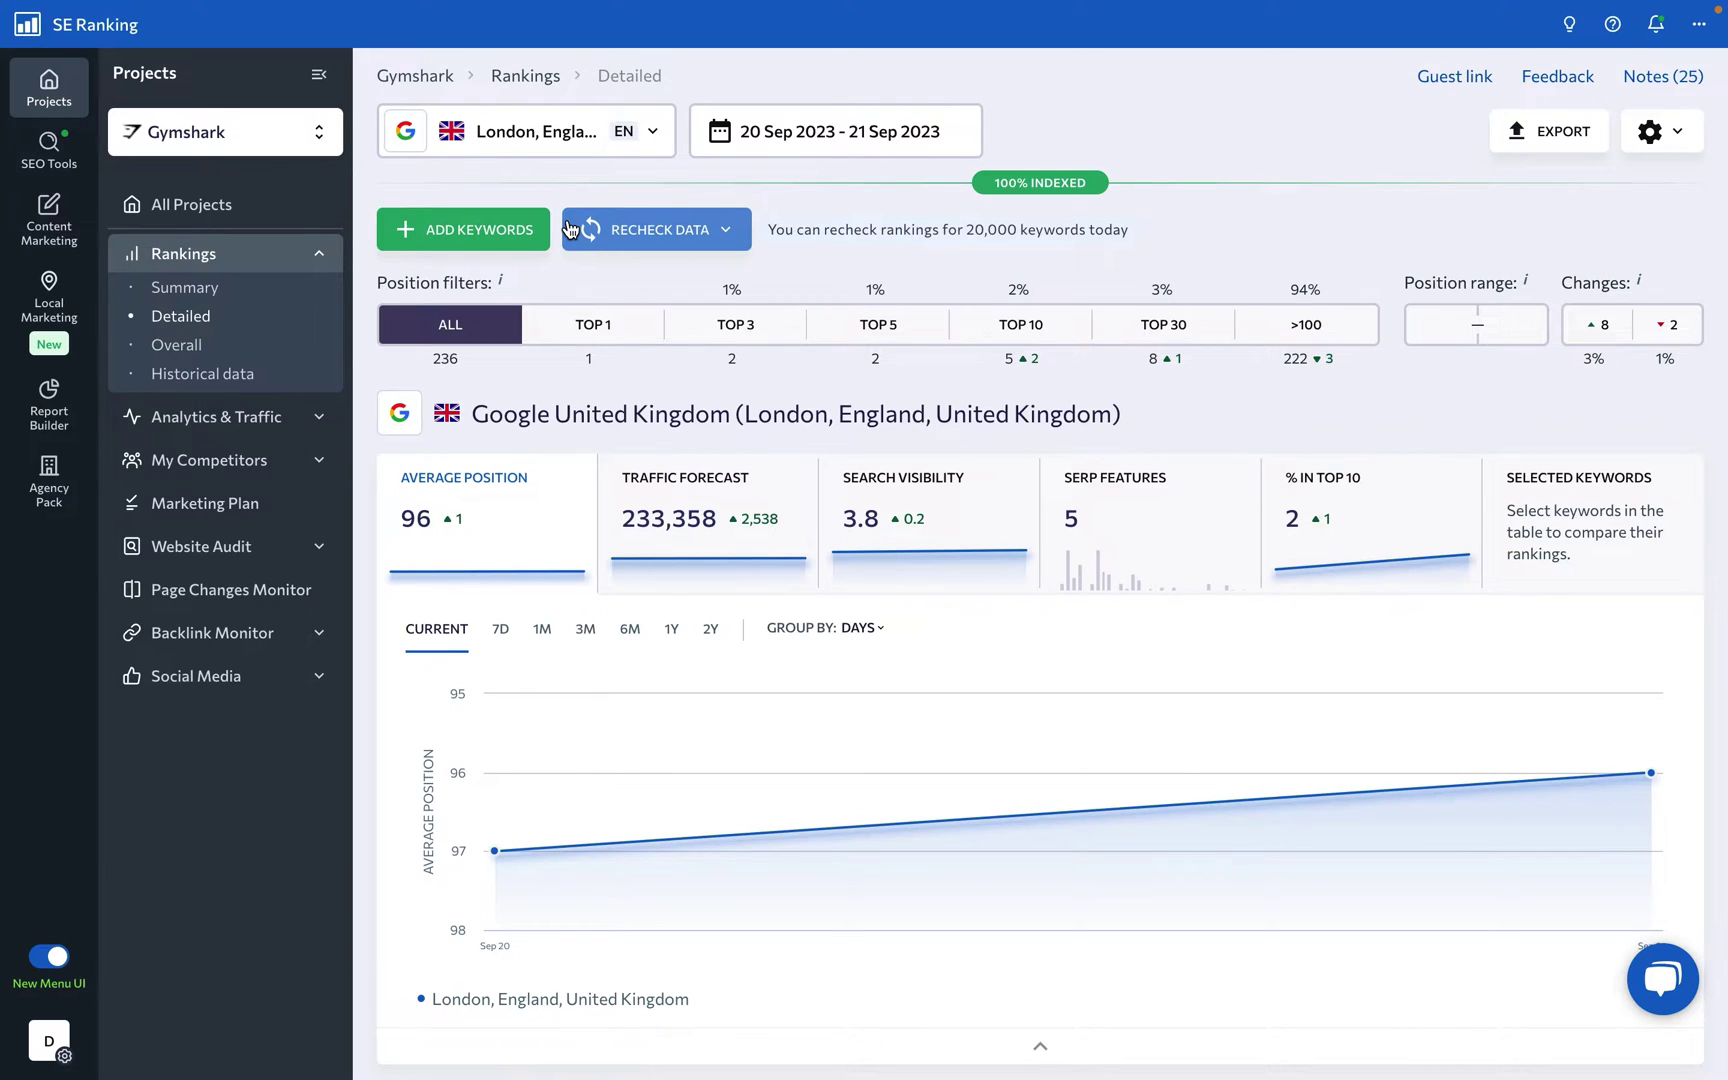
click(733, 140)
click(1085, 466)
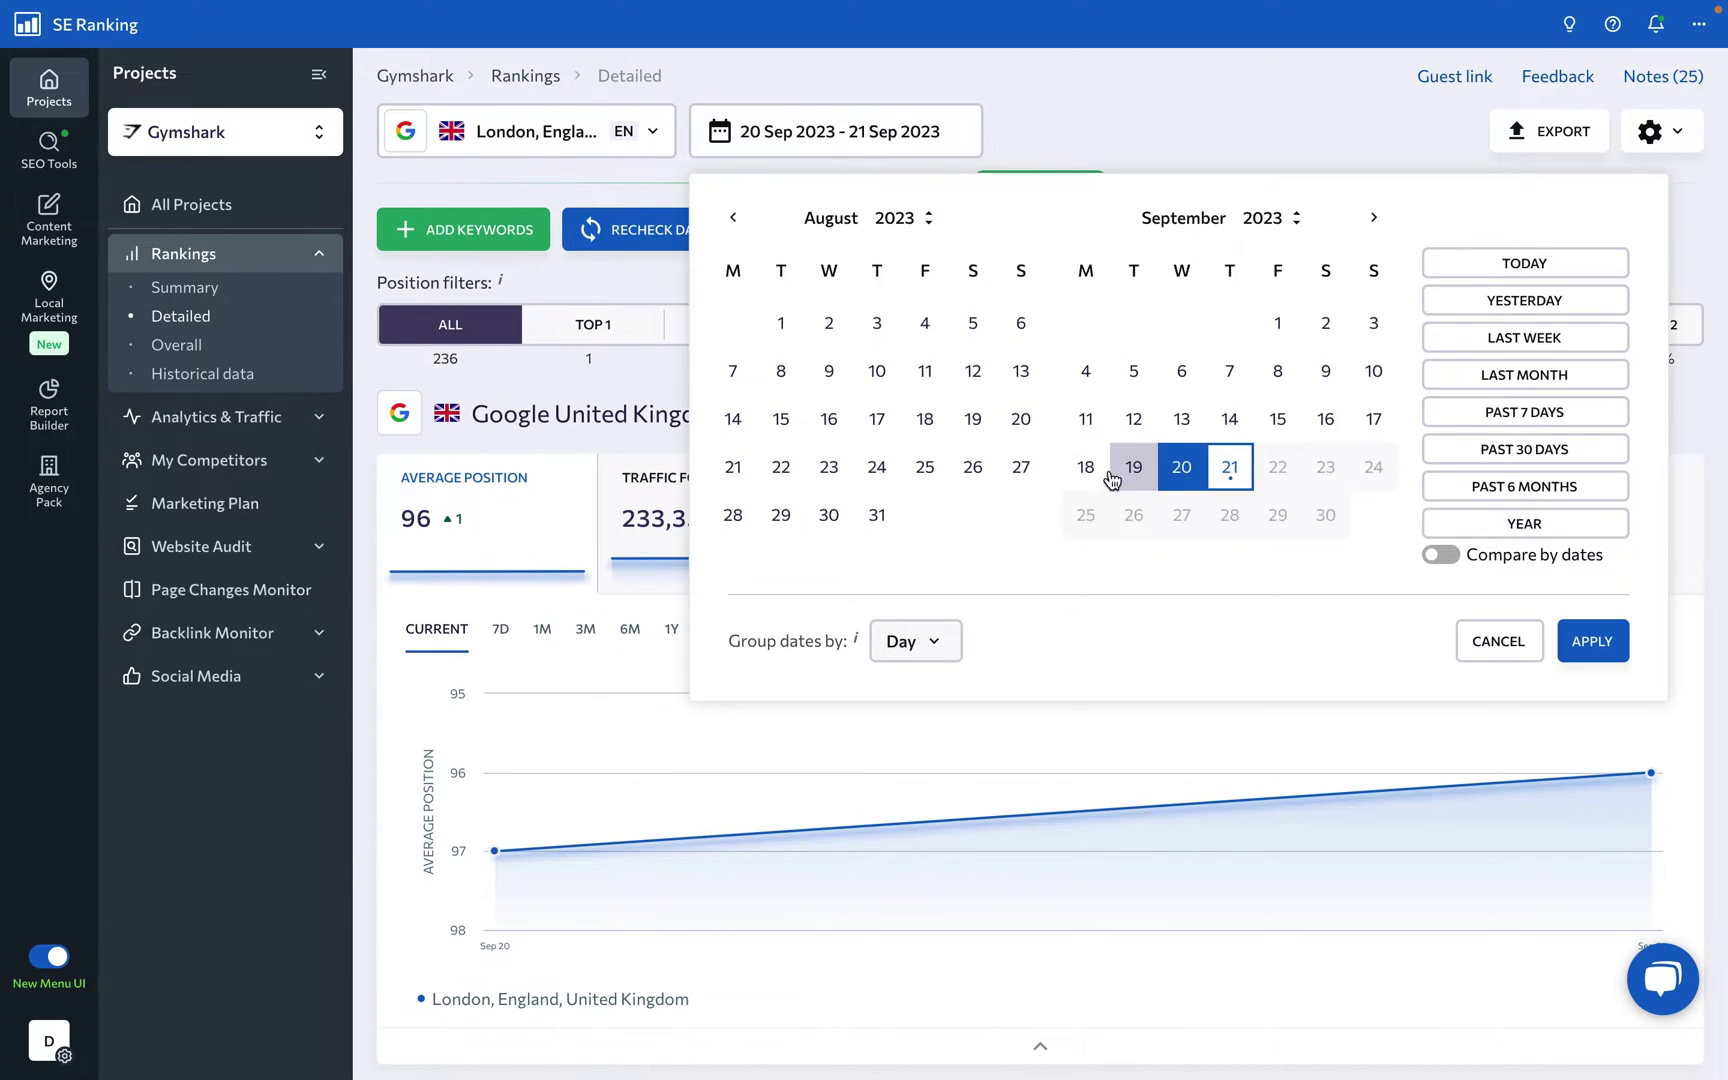
click(1440, 554)
click(1325, 418)
click(973, 420)
click(1020, 322)
click(1592, 641)
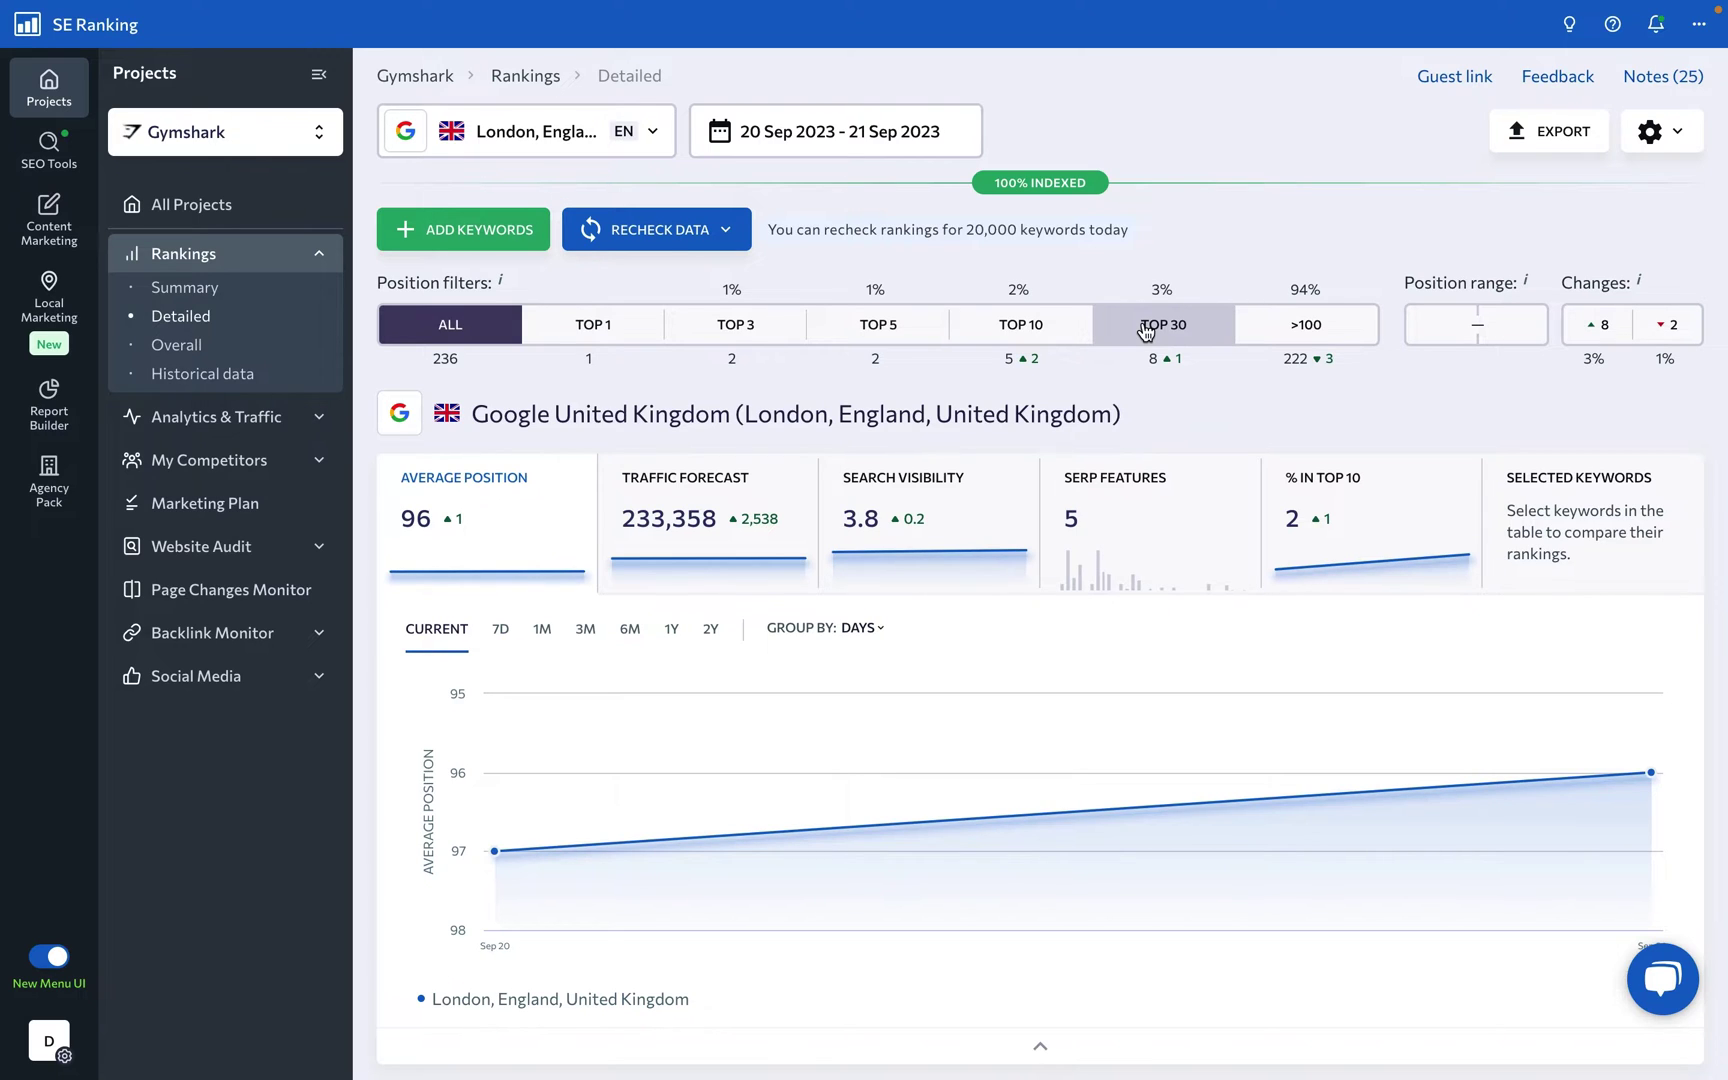
scroll(1094, 348, down, 3)
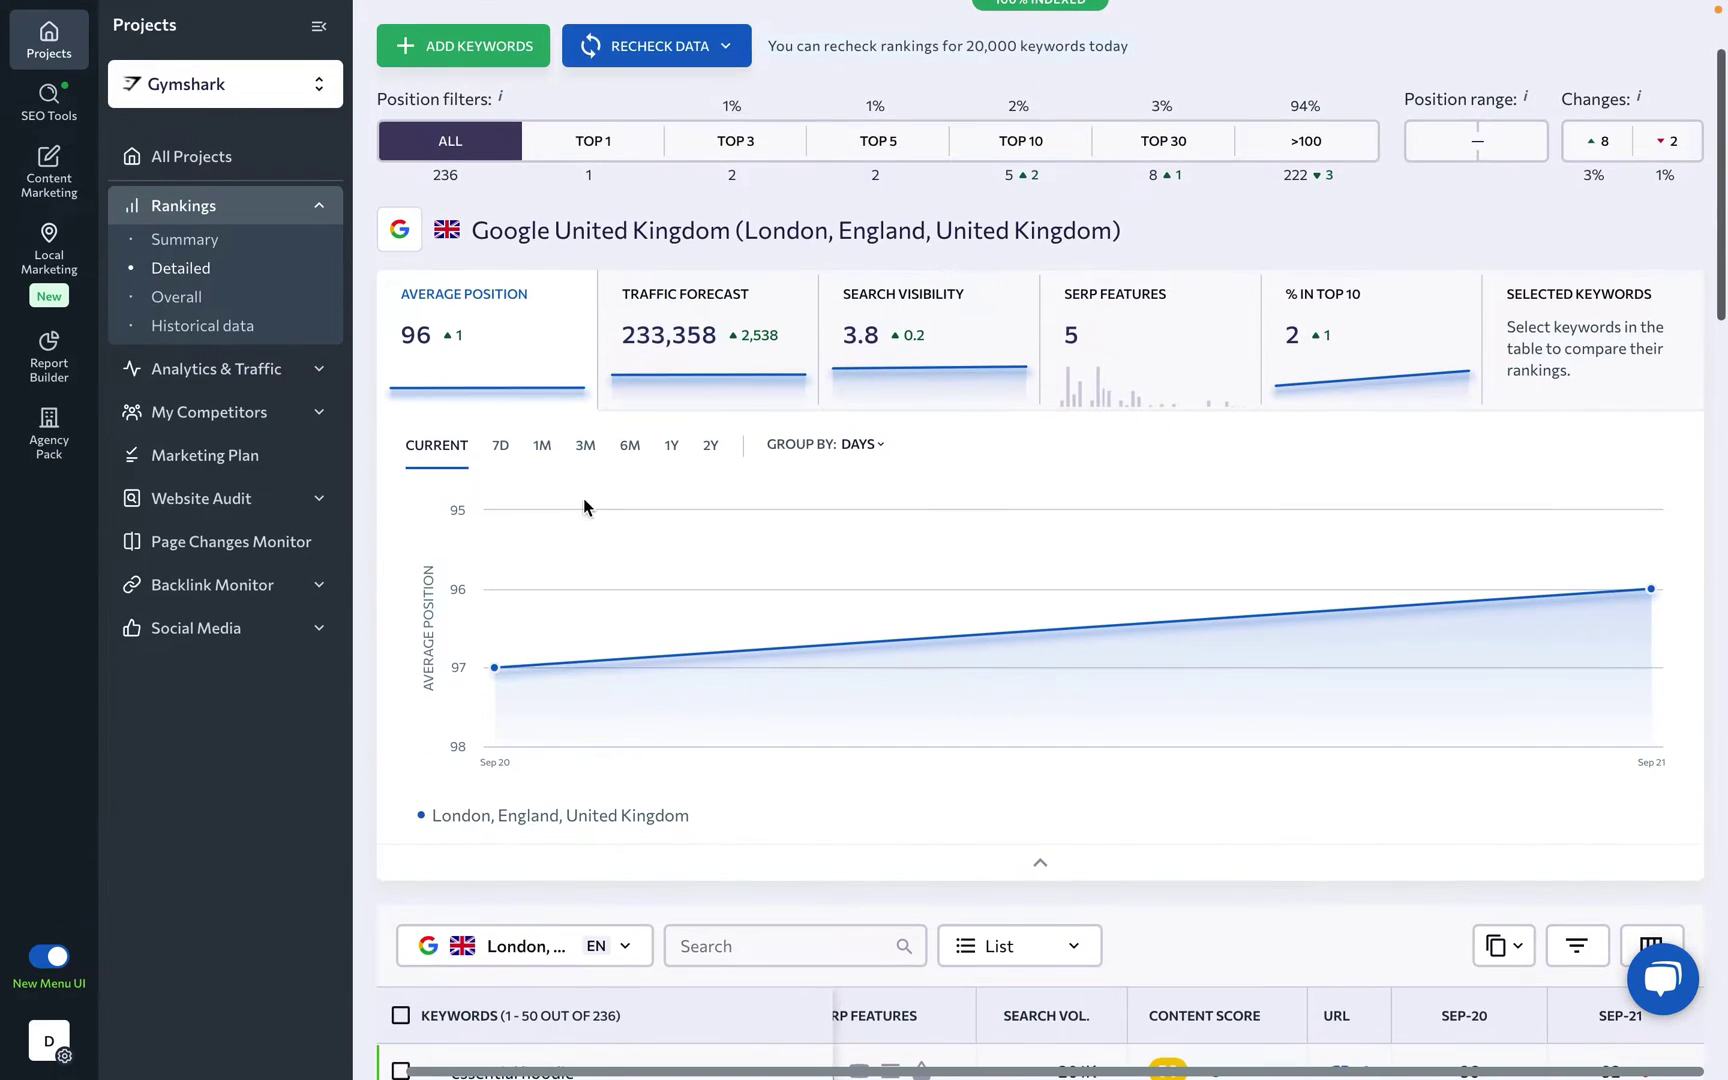
Chart Traffic Forecast, Search Visibility, SERP Features and % in Top 10 over 7 days
click(690, 350)
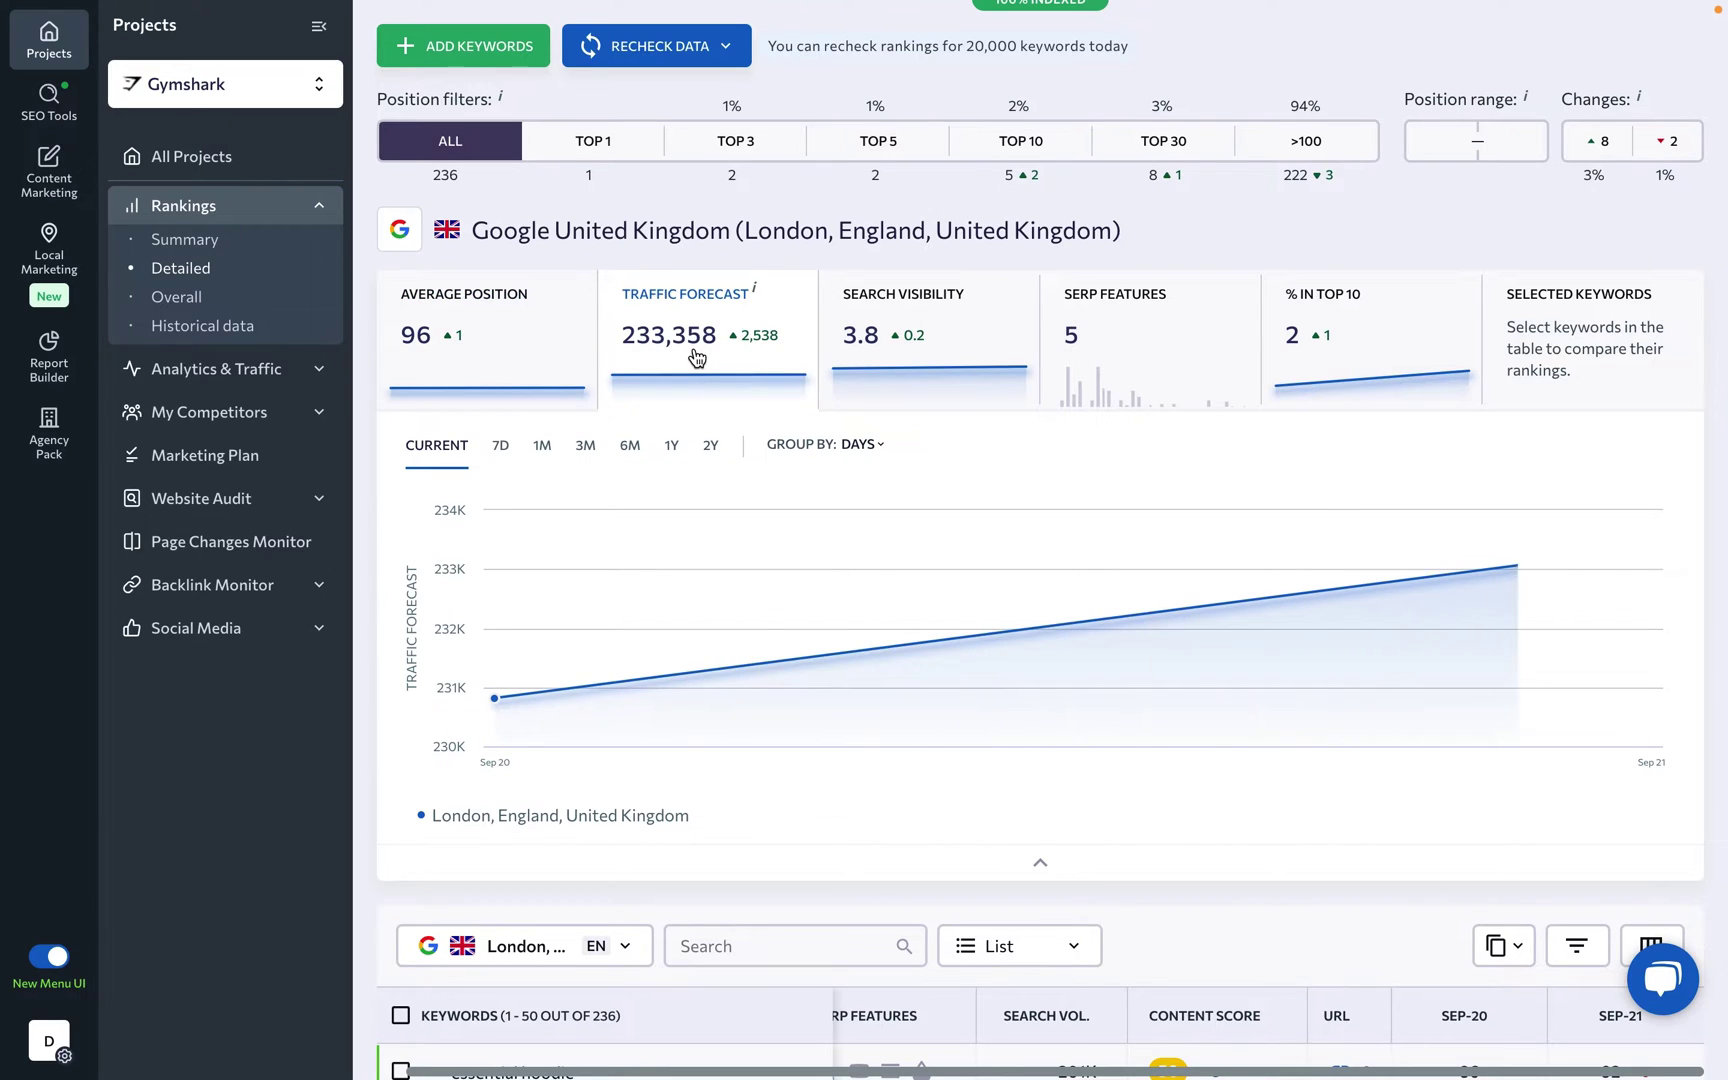
click(924, 367)
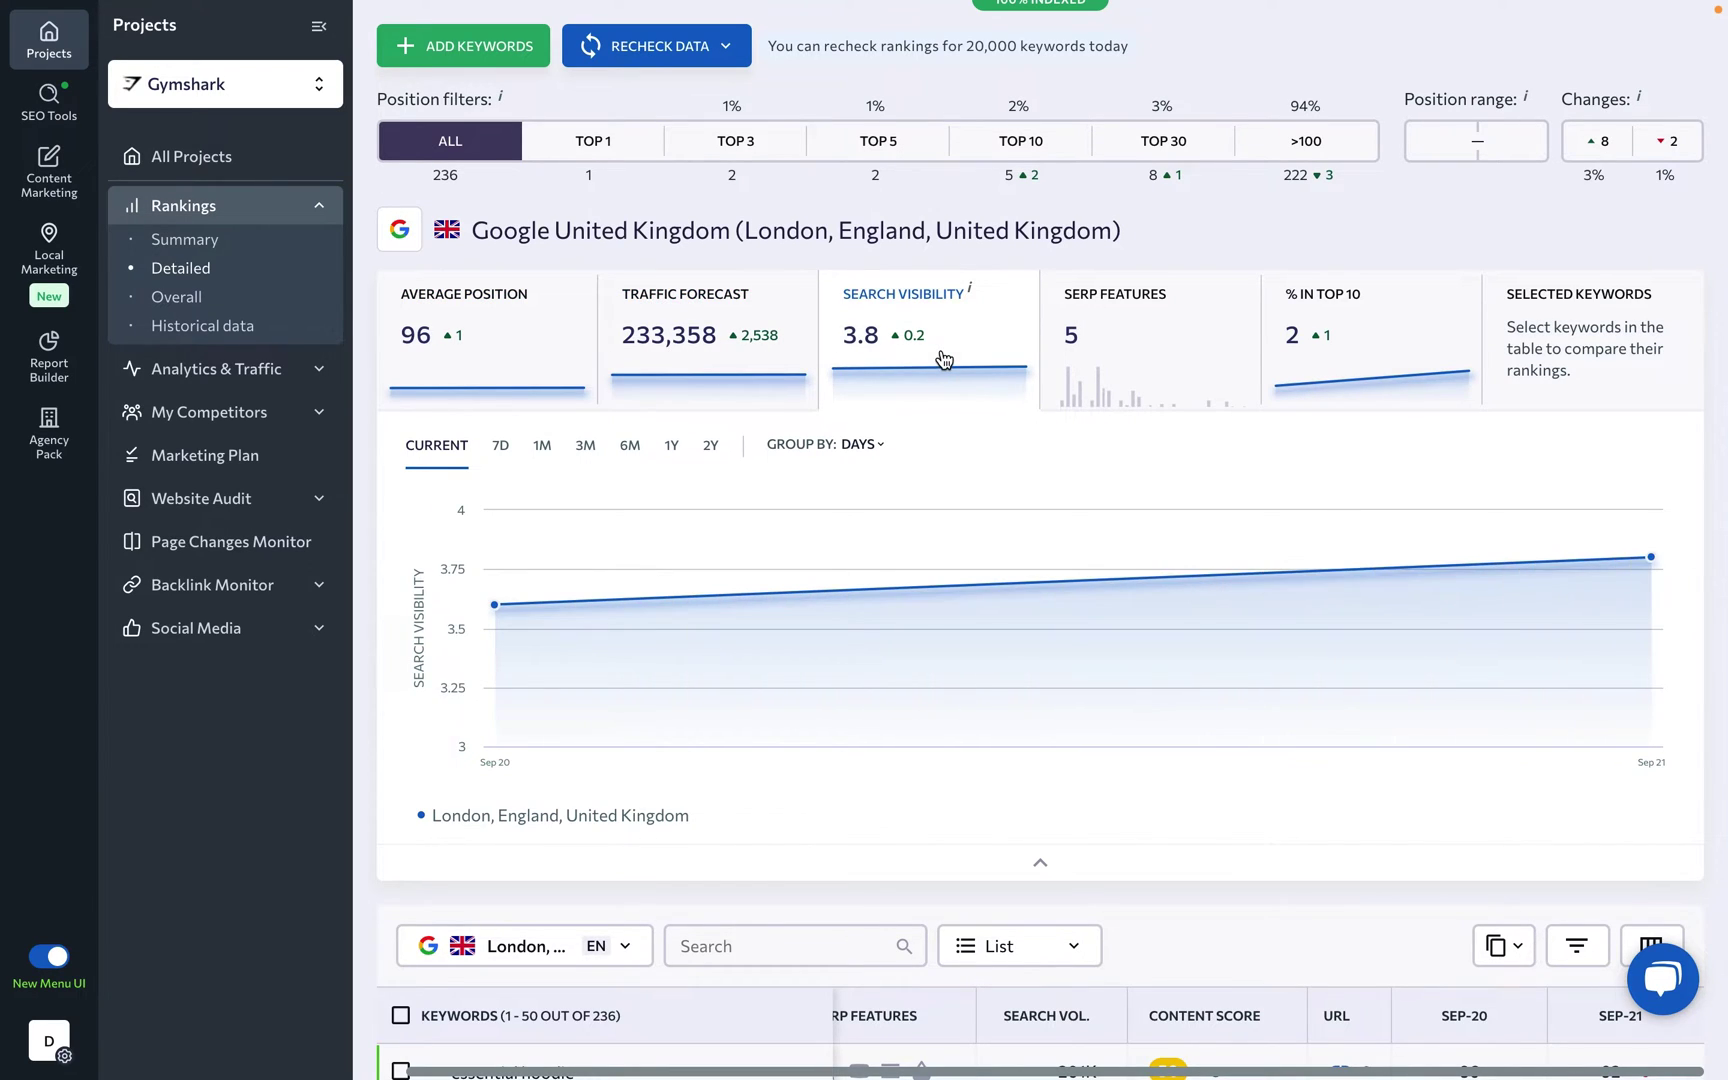
click(1120, 342)
click(1376, 349)
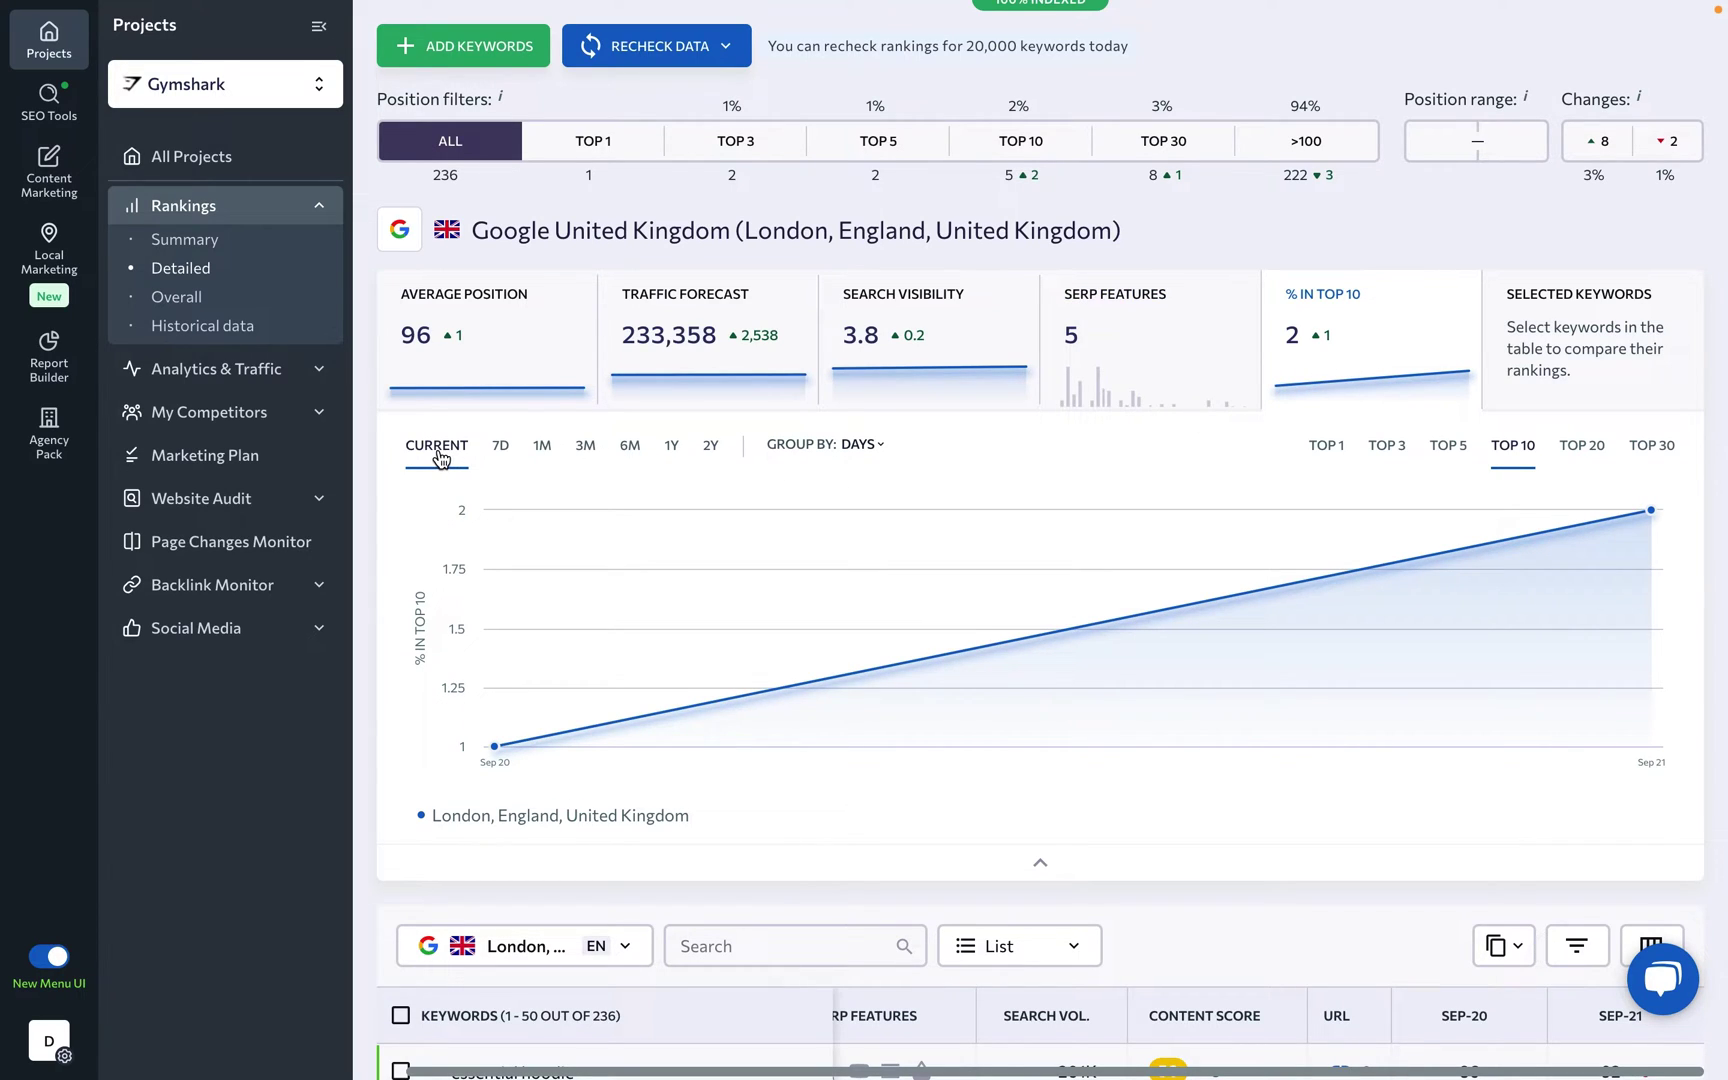
click(500, 445)
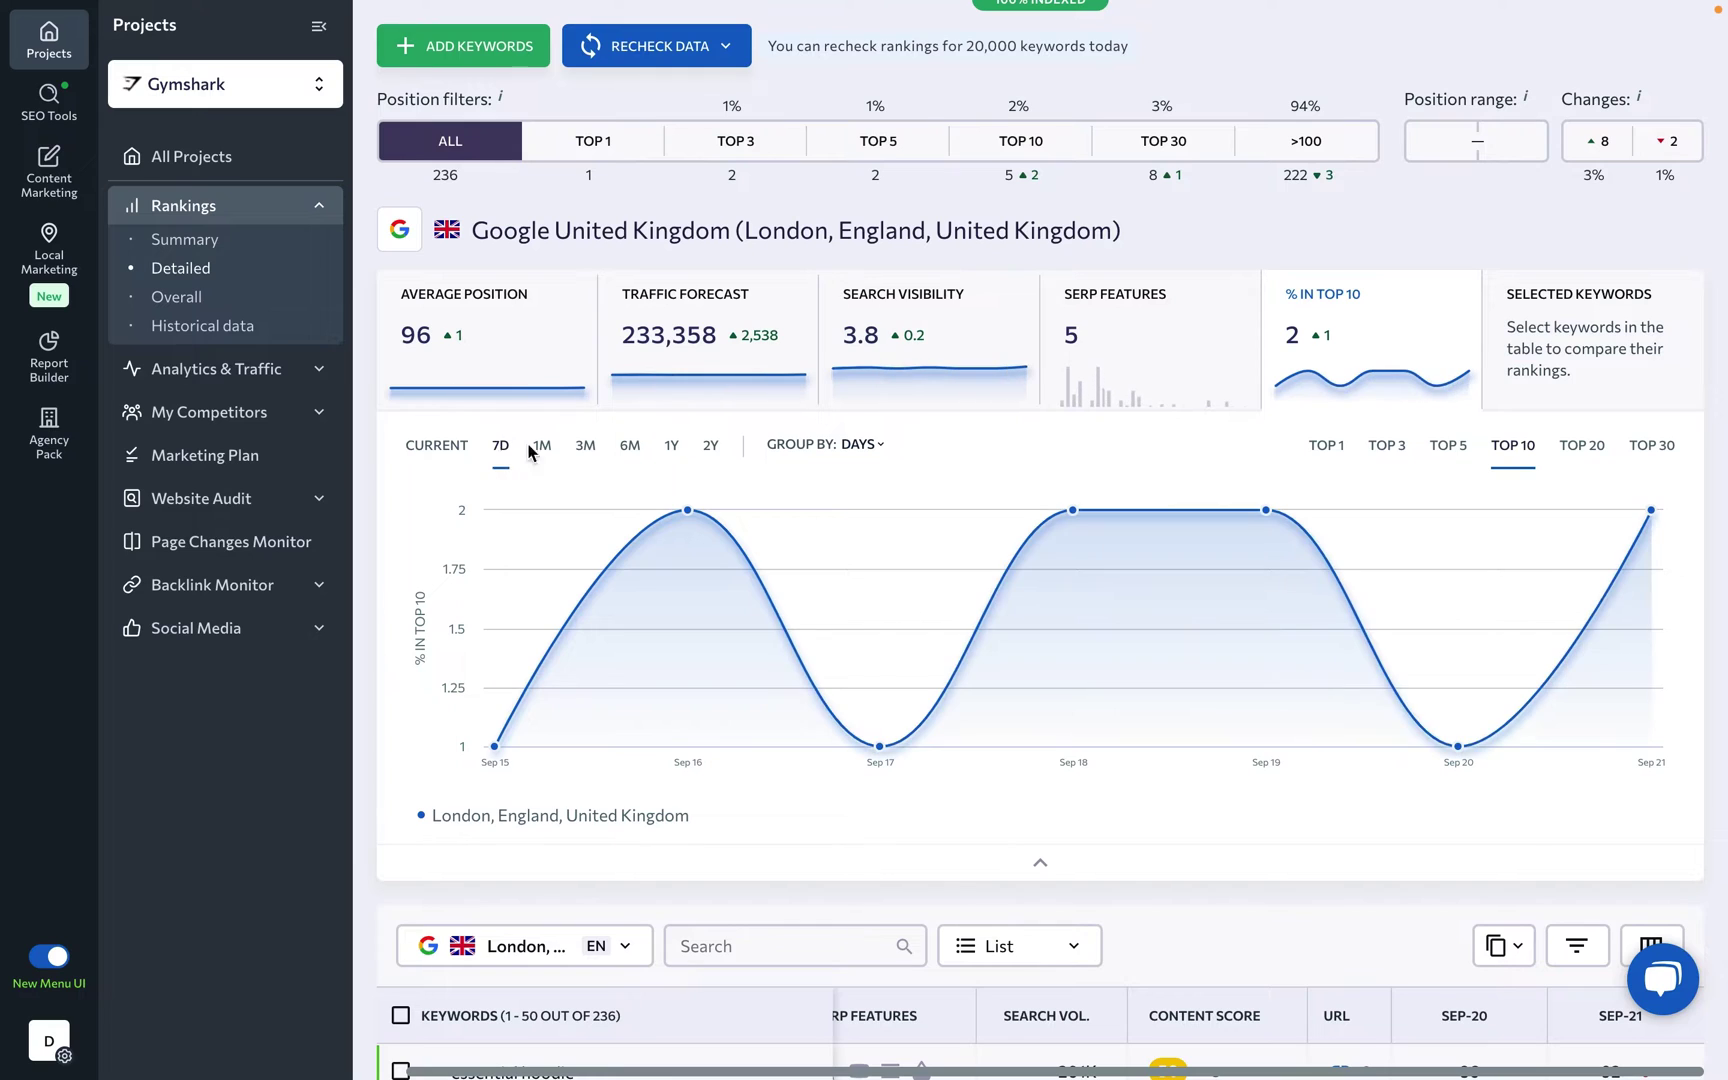
click(858, 445)
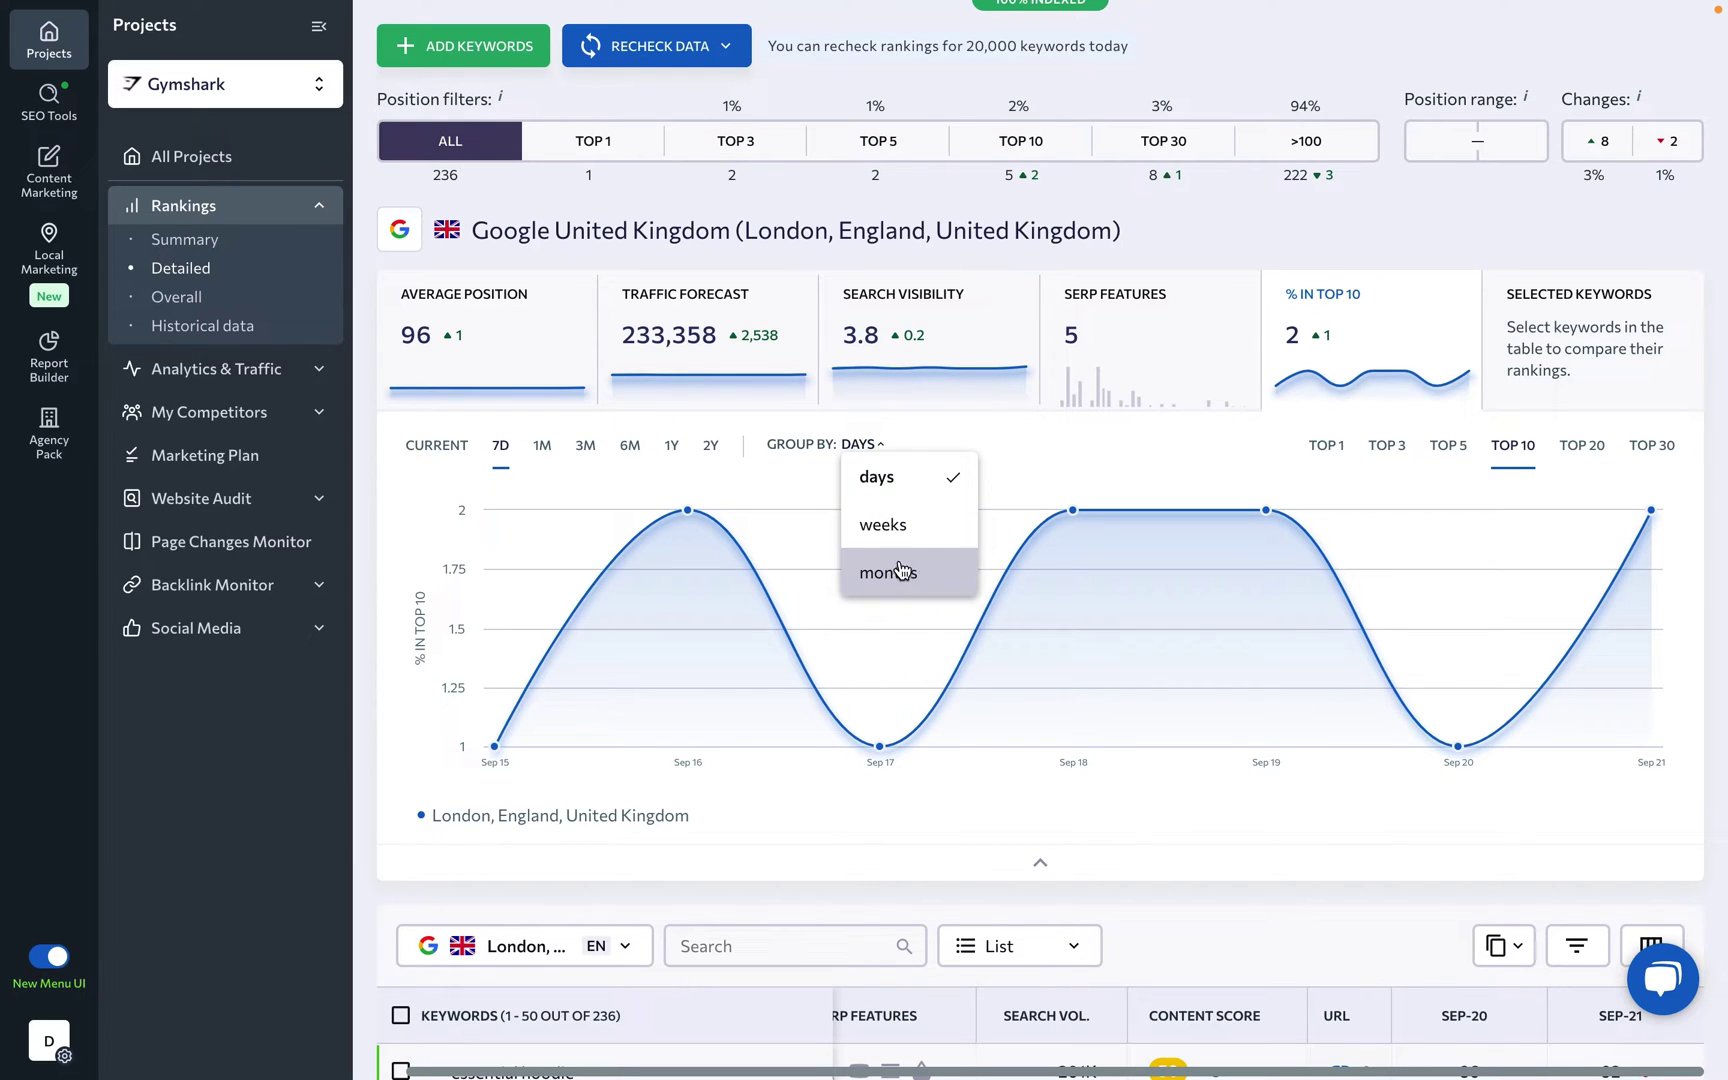
Chart positions for essential hoodie, man hoodie, gymshark and gym as Selected Keywords
scroll(1043, 457, down, 3)
scroll(1043, 457, down, 1)
click(400, 684)
click(400, 791)
click(400, 737)
click(400, 631)
scroll(579, 520, up, 4)
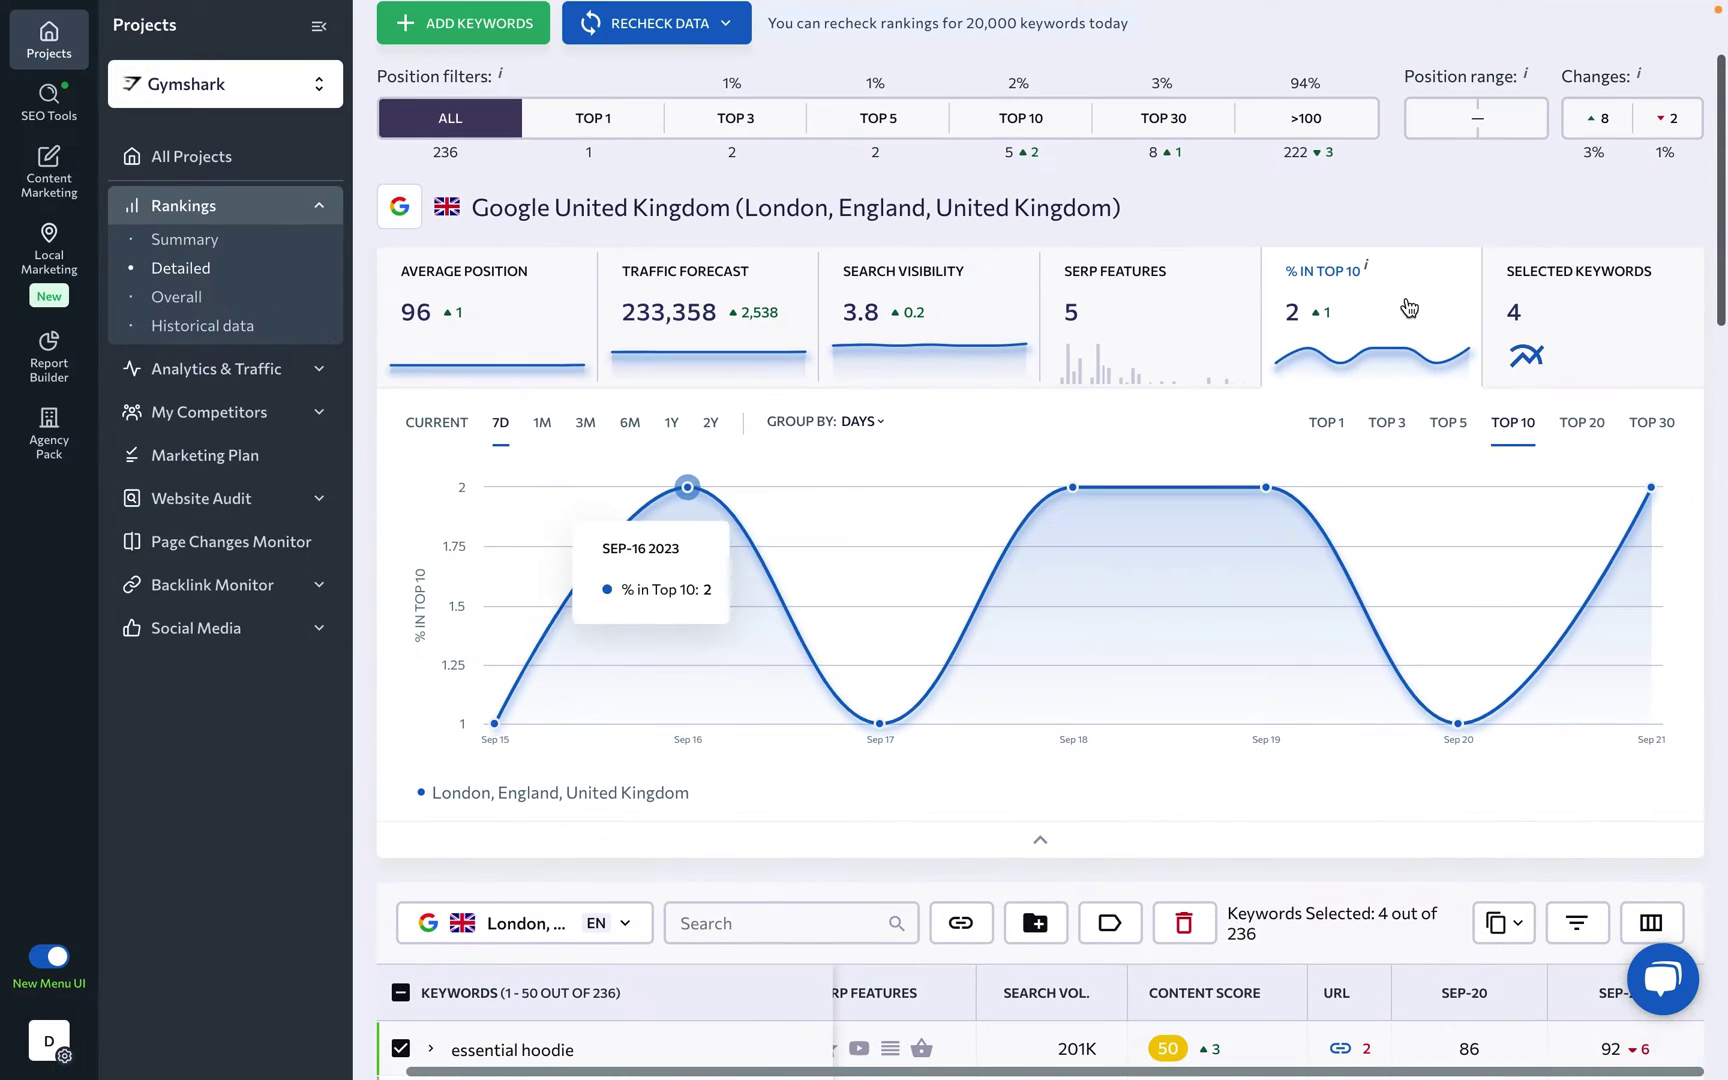
click(1600, 337)
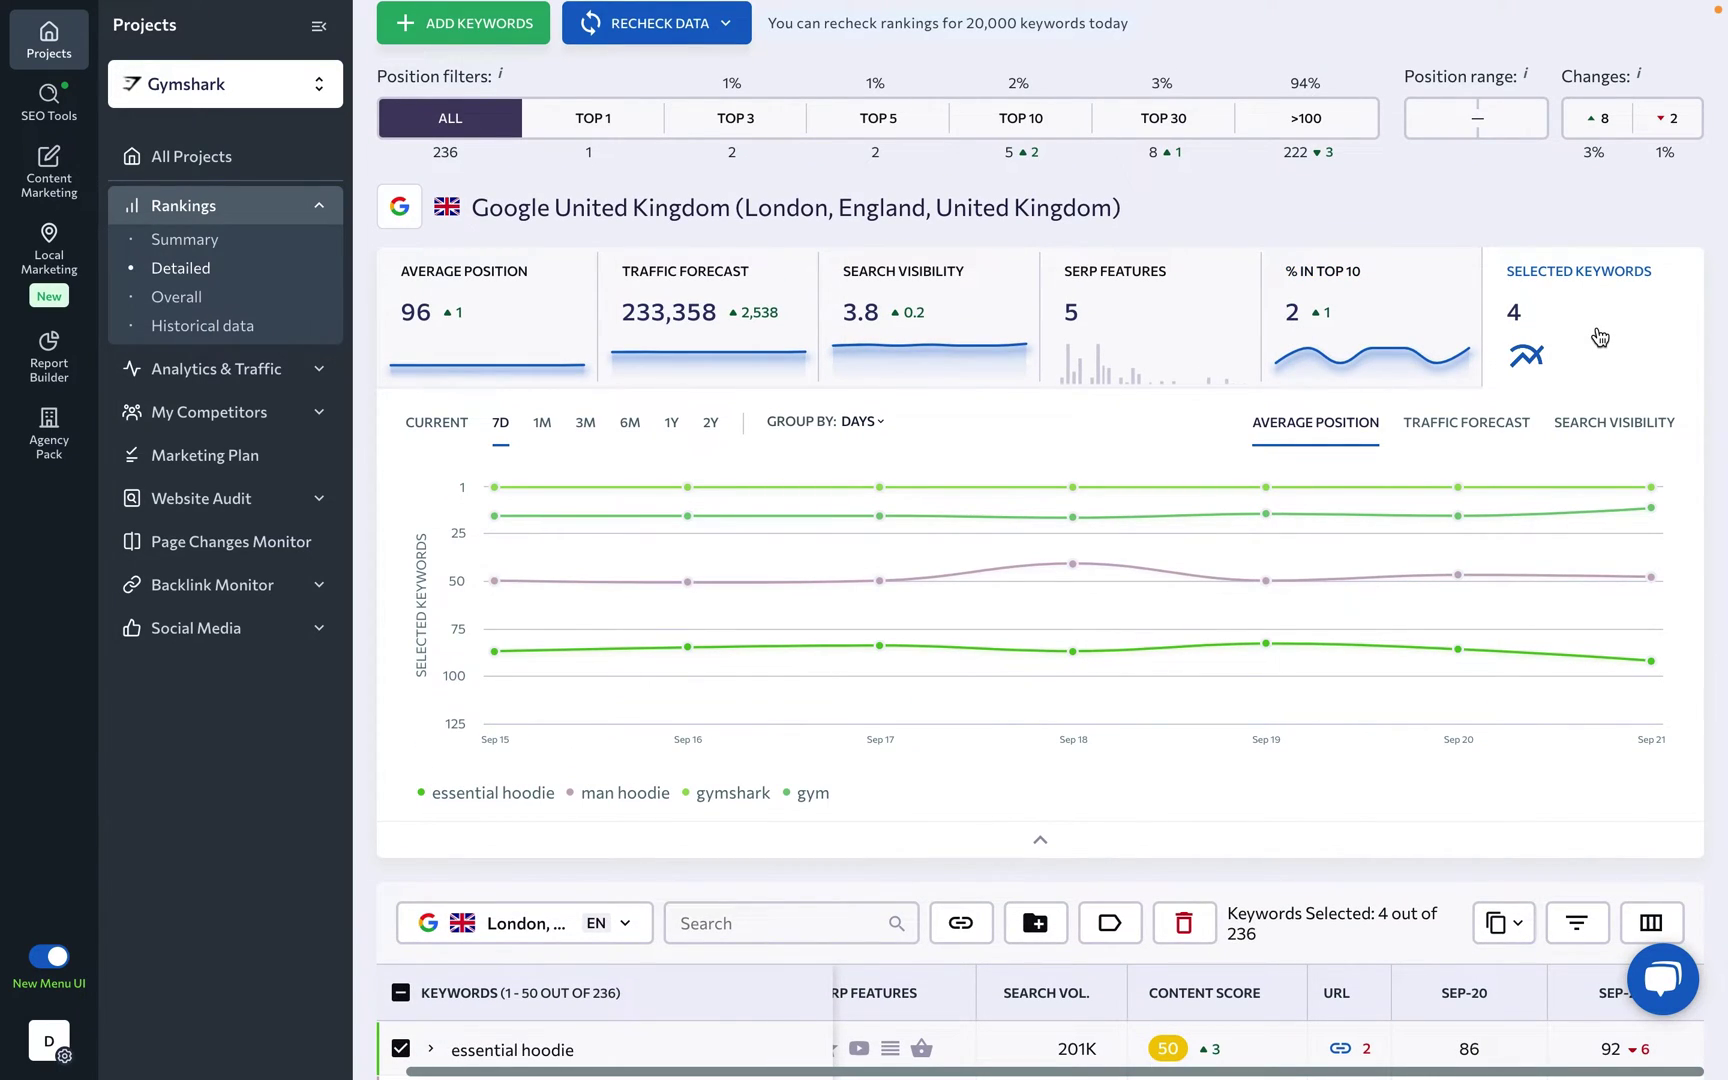
scroll(1600, 337, up, 2)
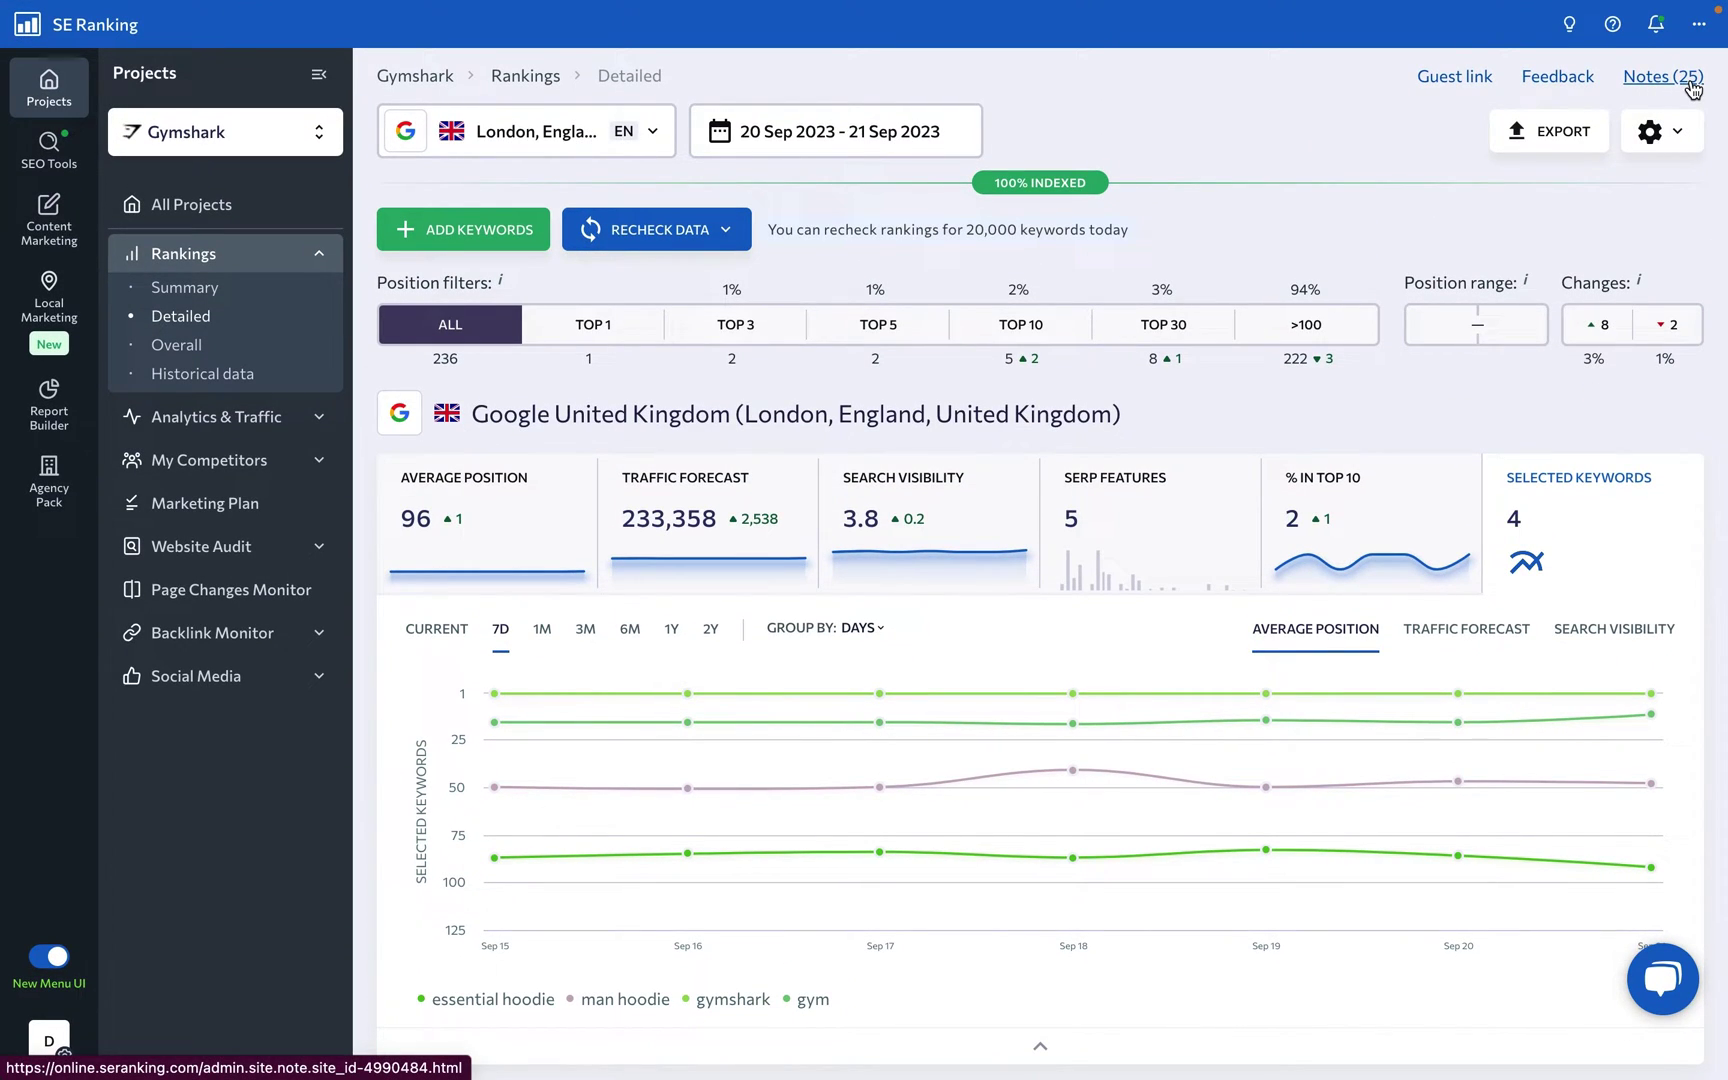
click(1465, 88)
click(1393, 158)
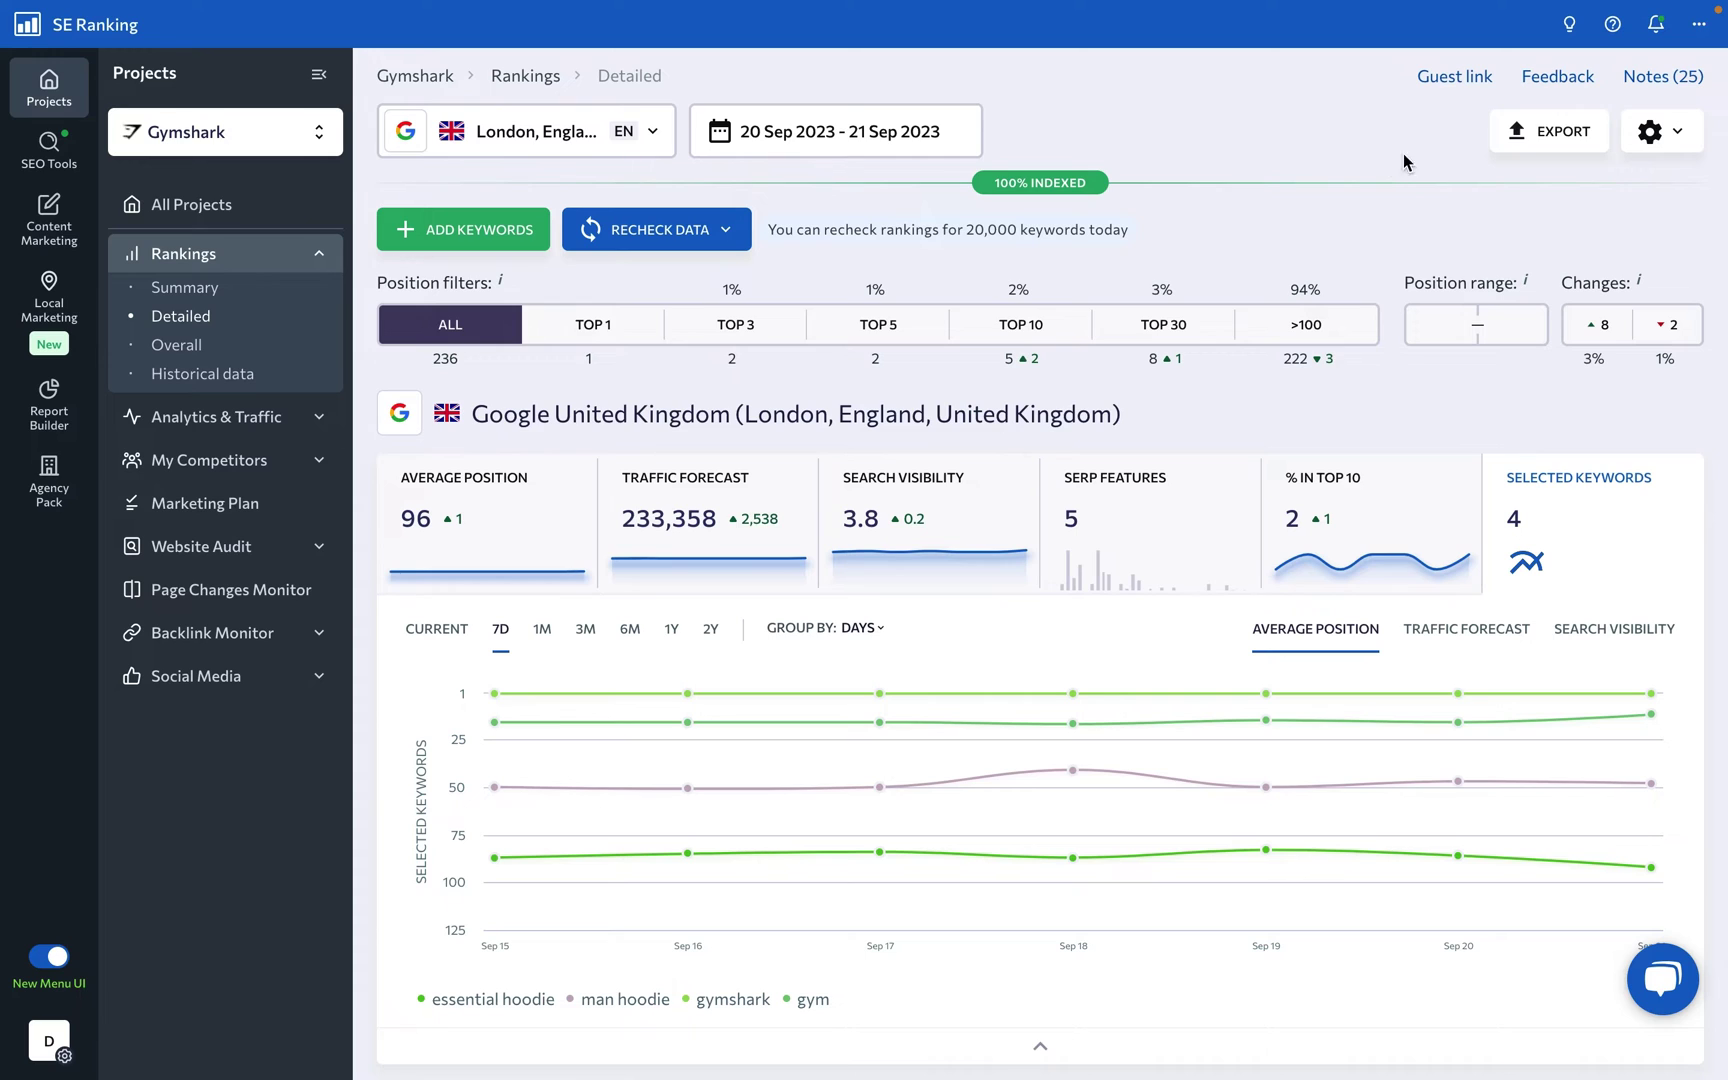
click(1540, 134)
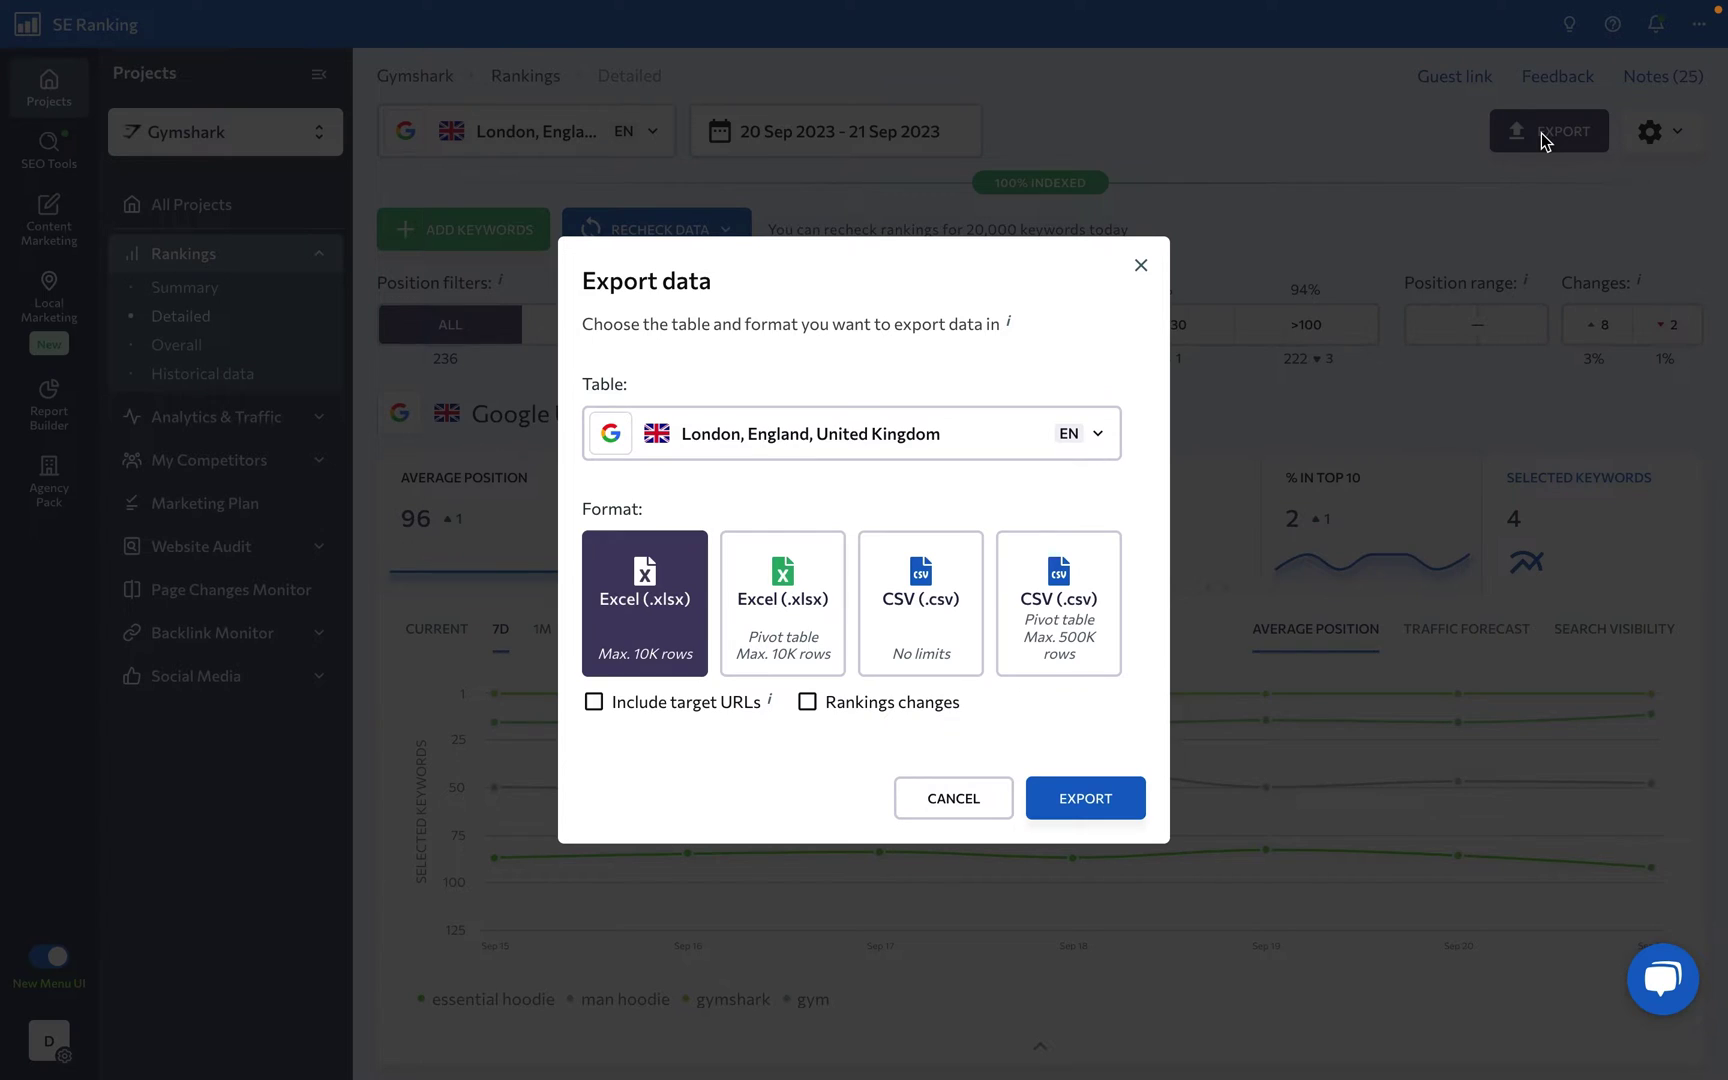
click(1449, 198)
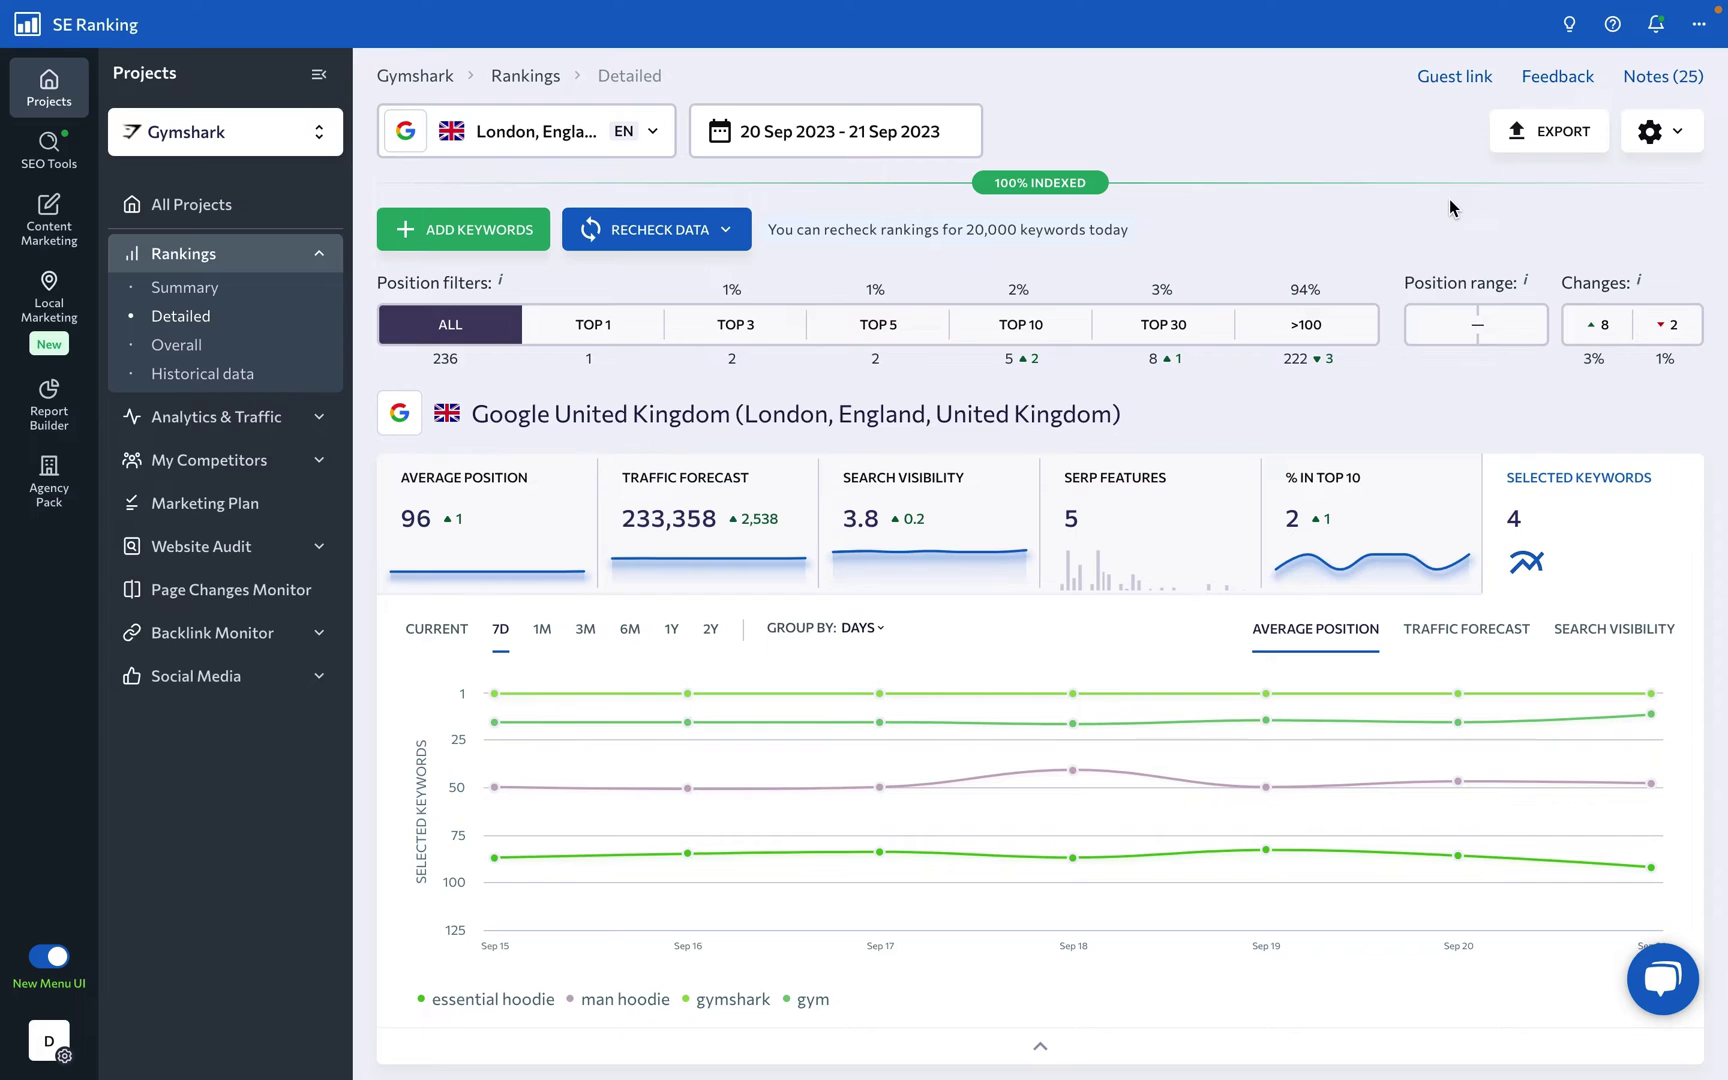
mouse_move(50, 415)
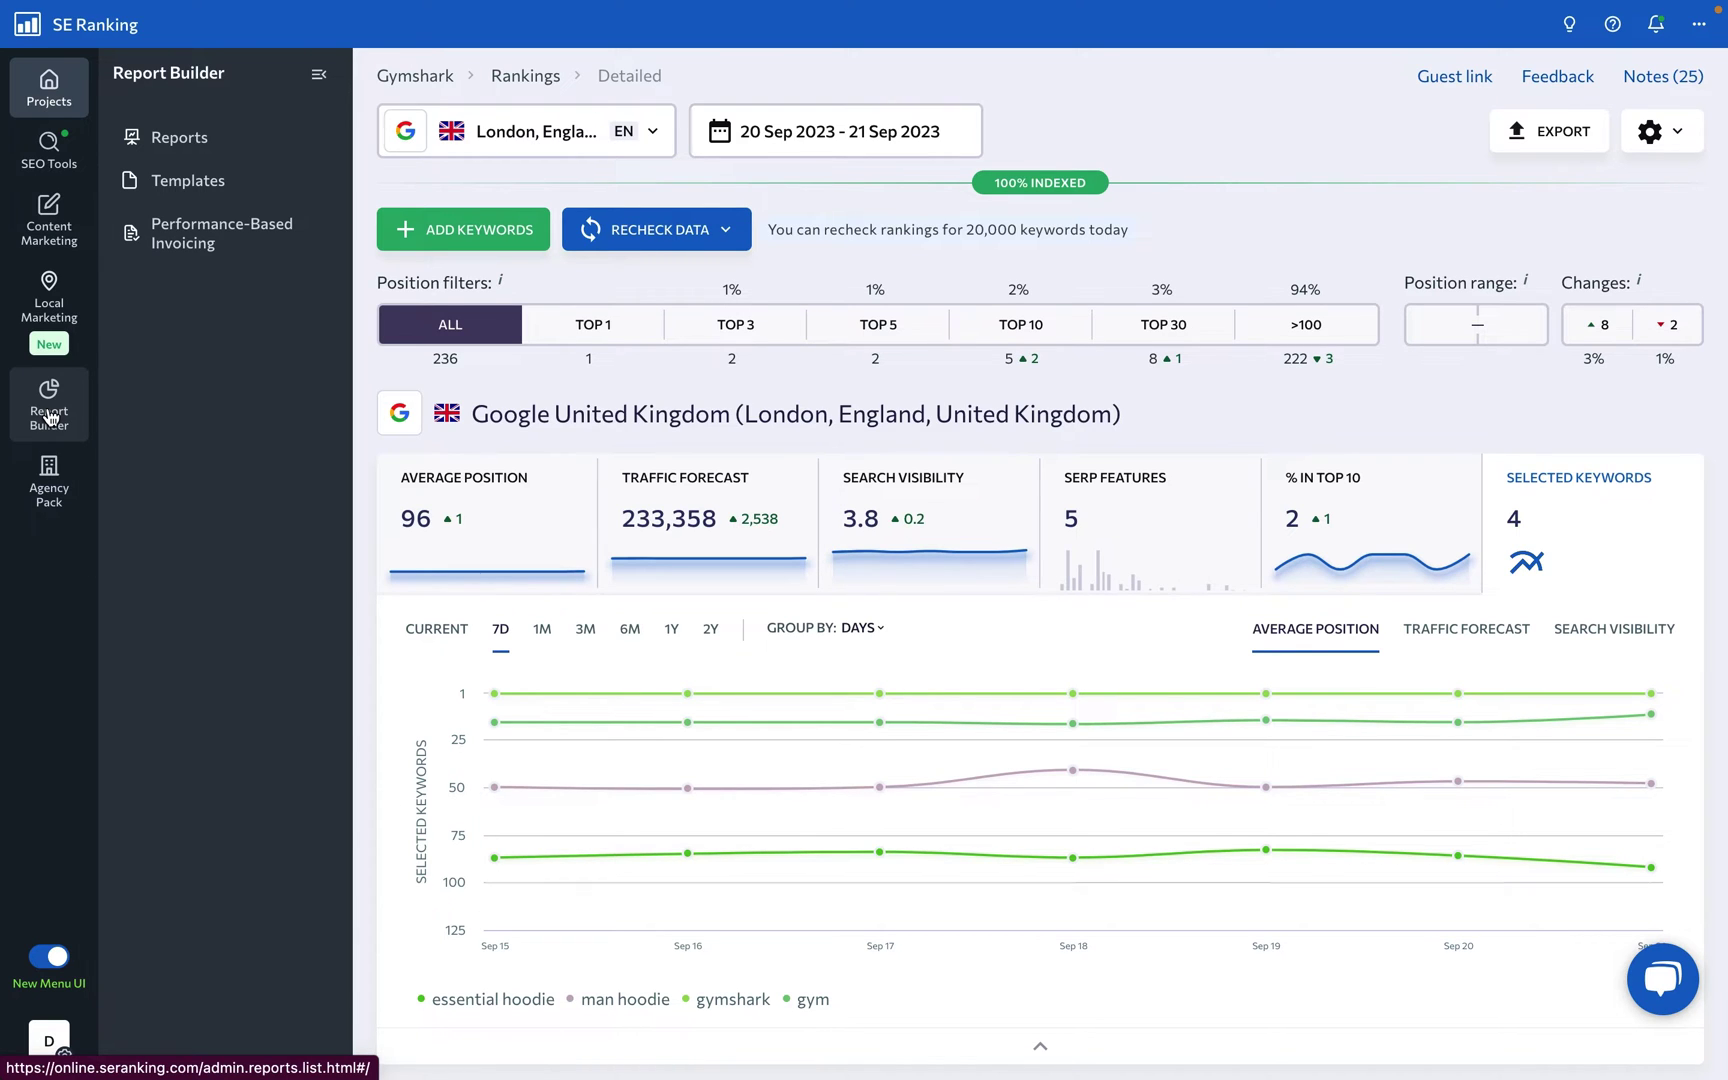
scroll(706, 289, down, 7)
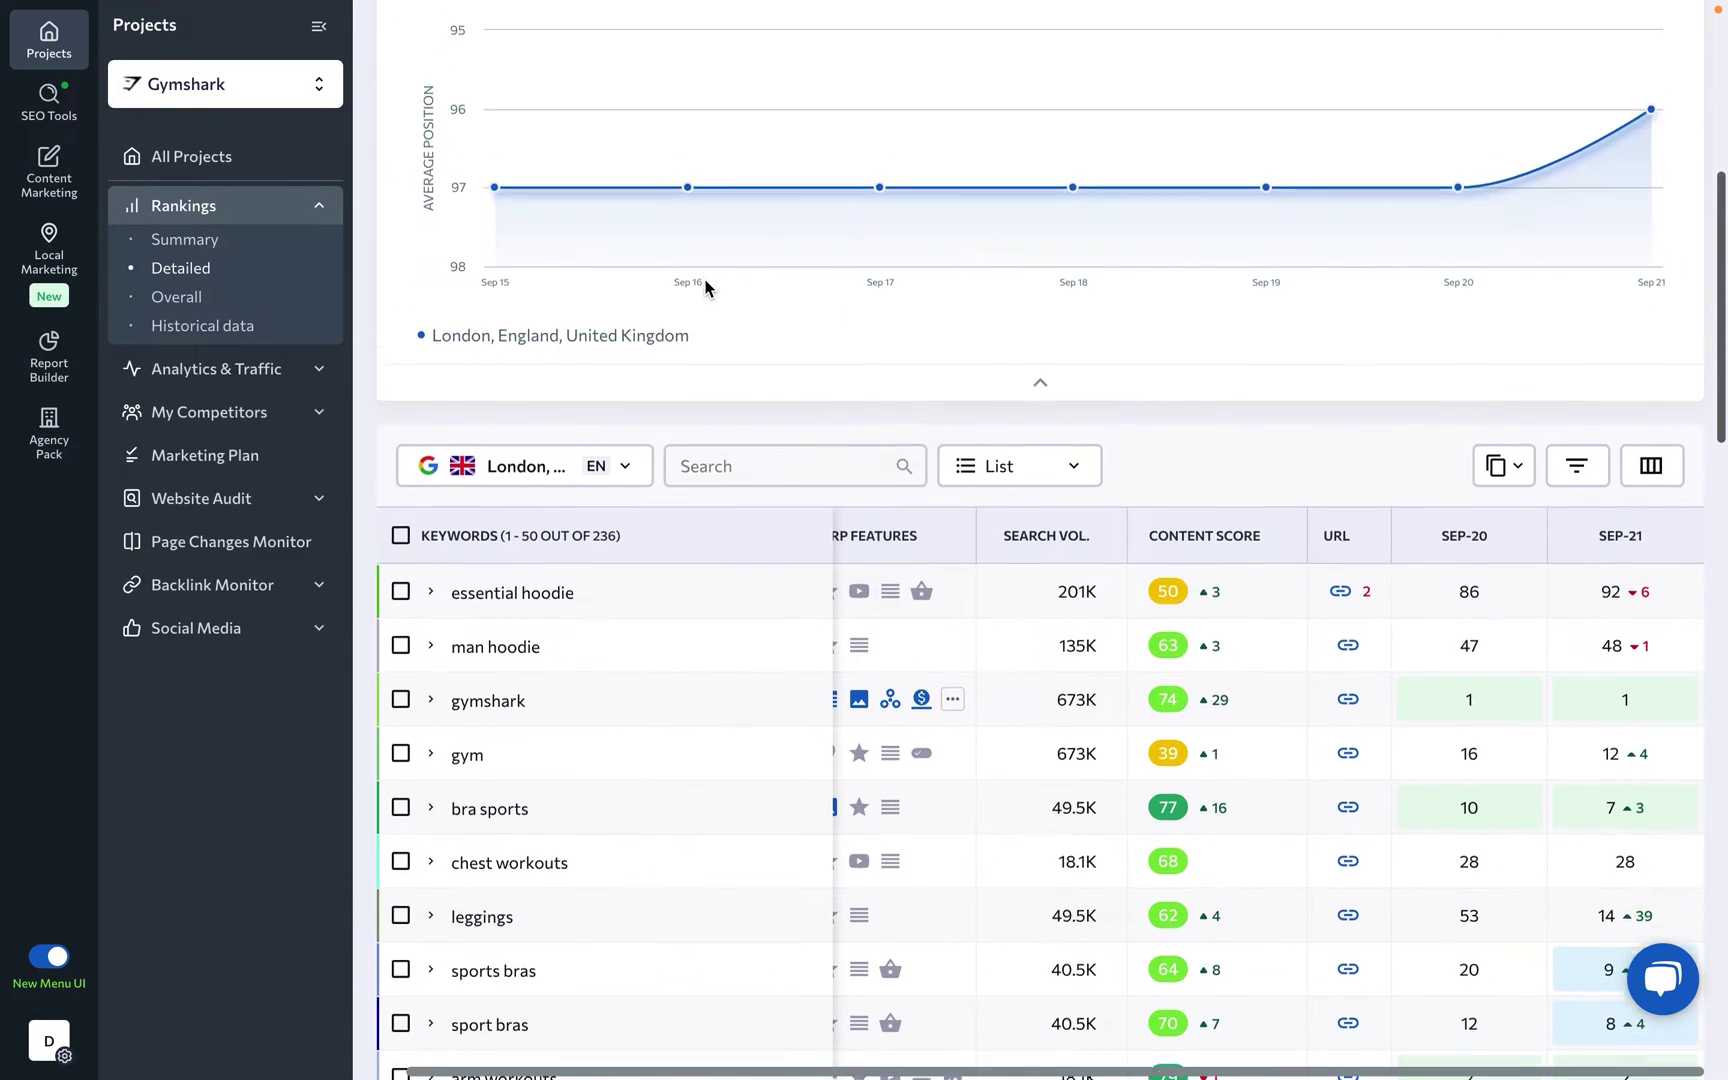
scroll(706, 289, down, 3)
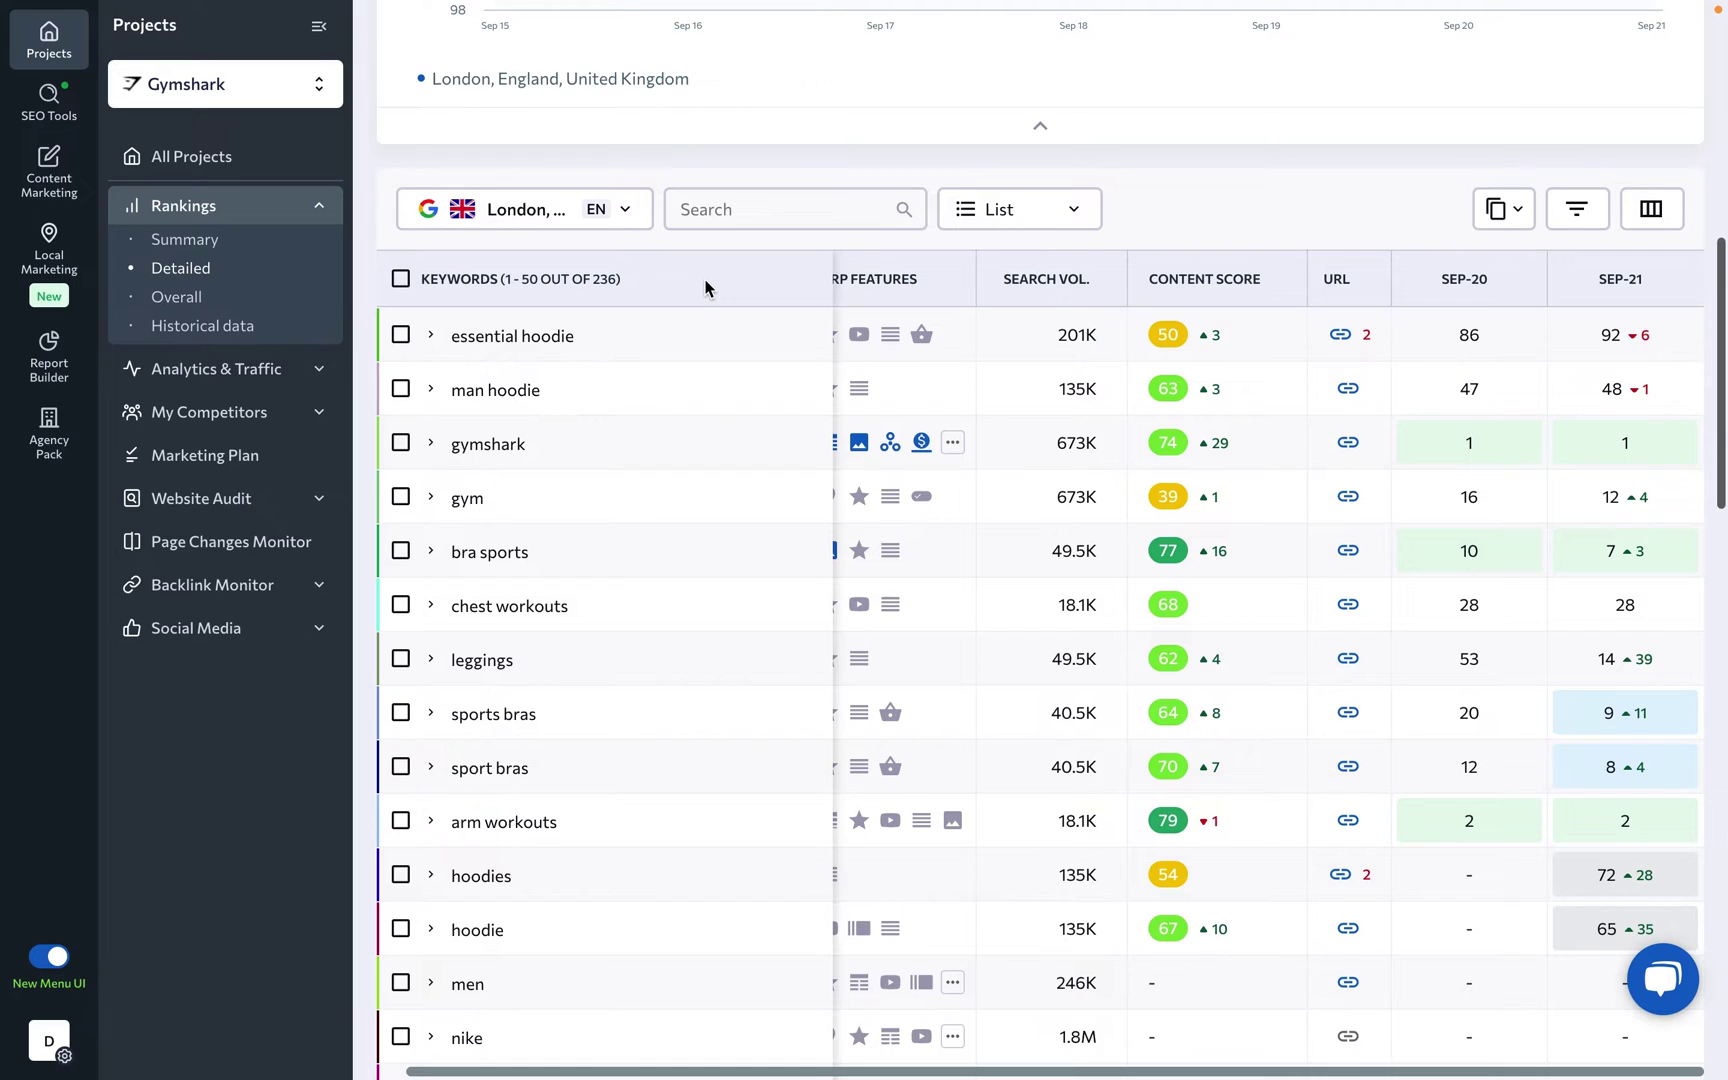
click(600, 228)
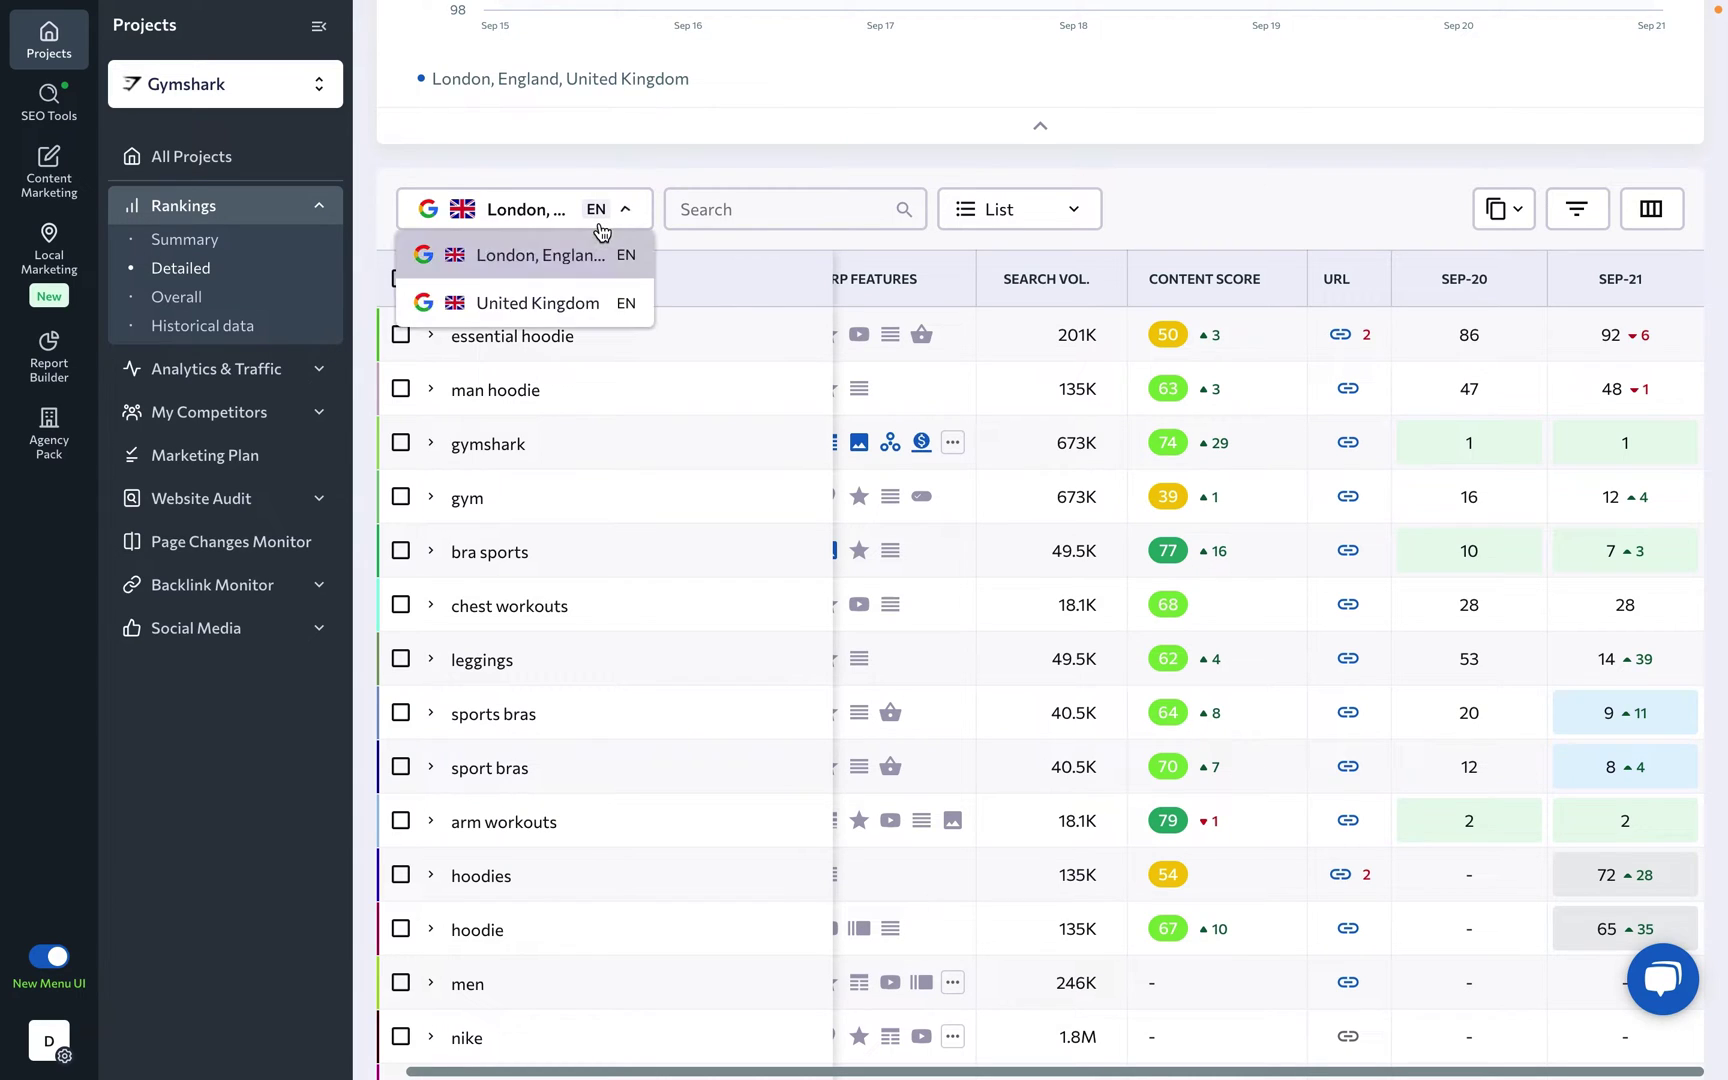
click(695, 212)
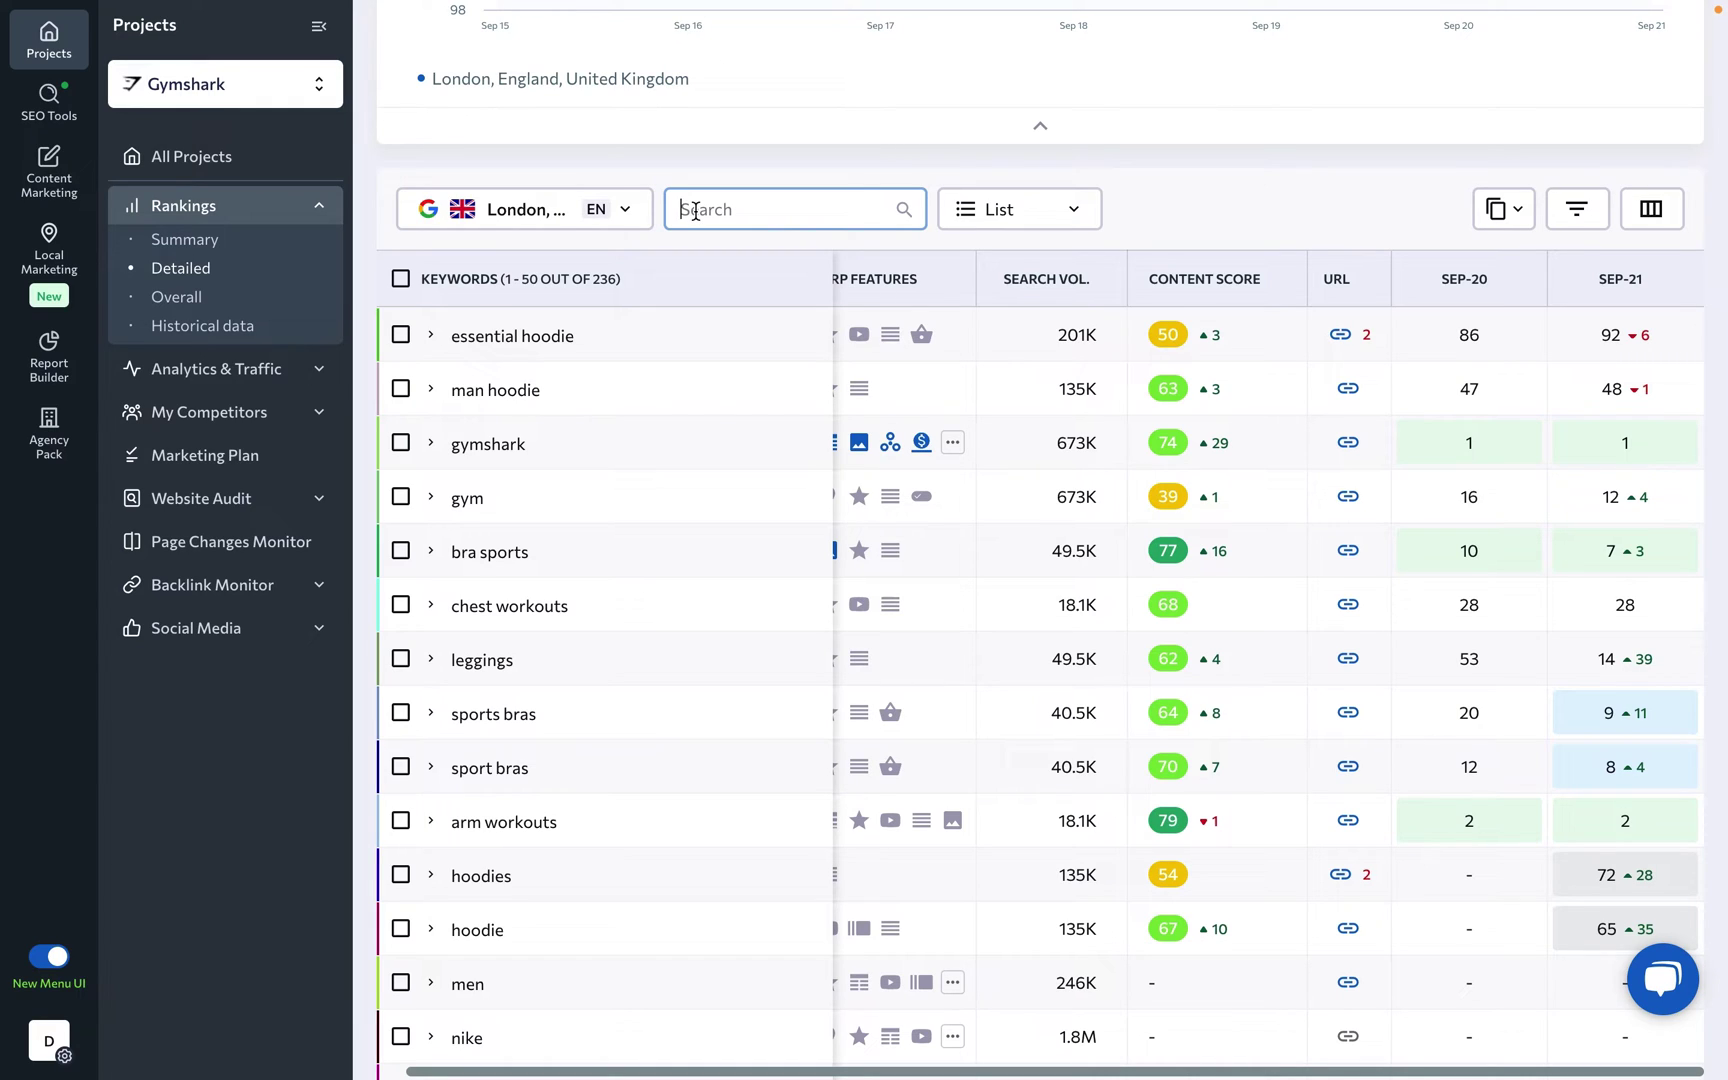
click(1088, 214)
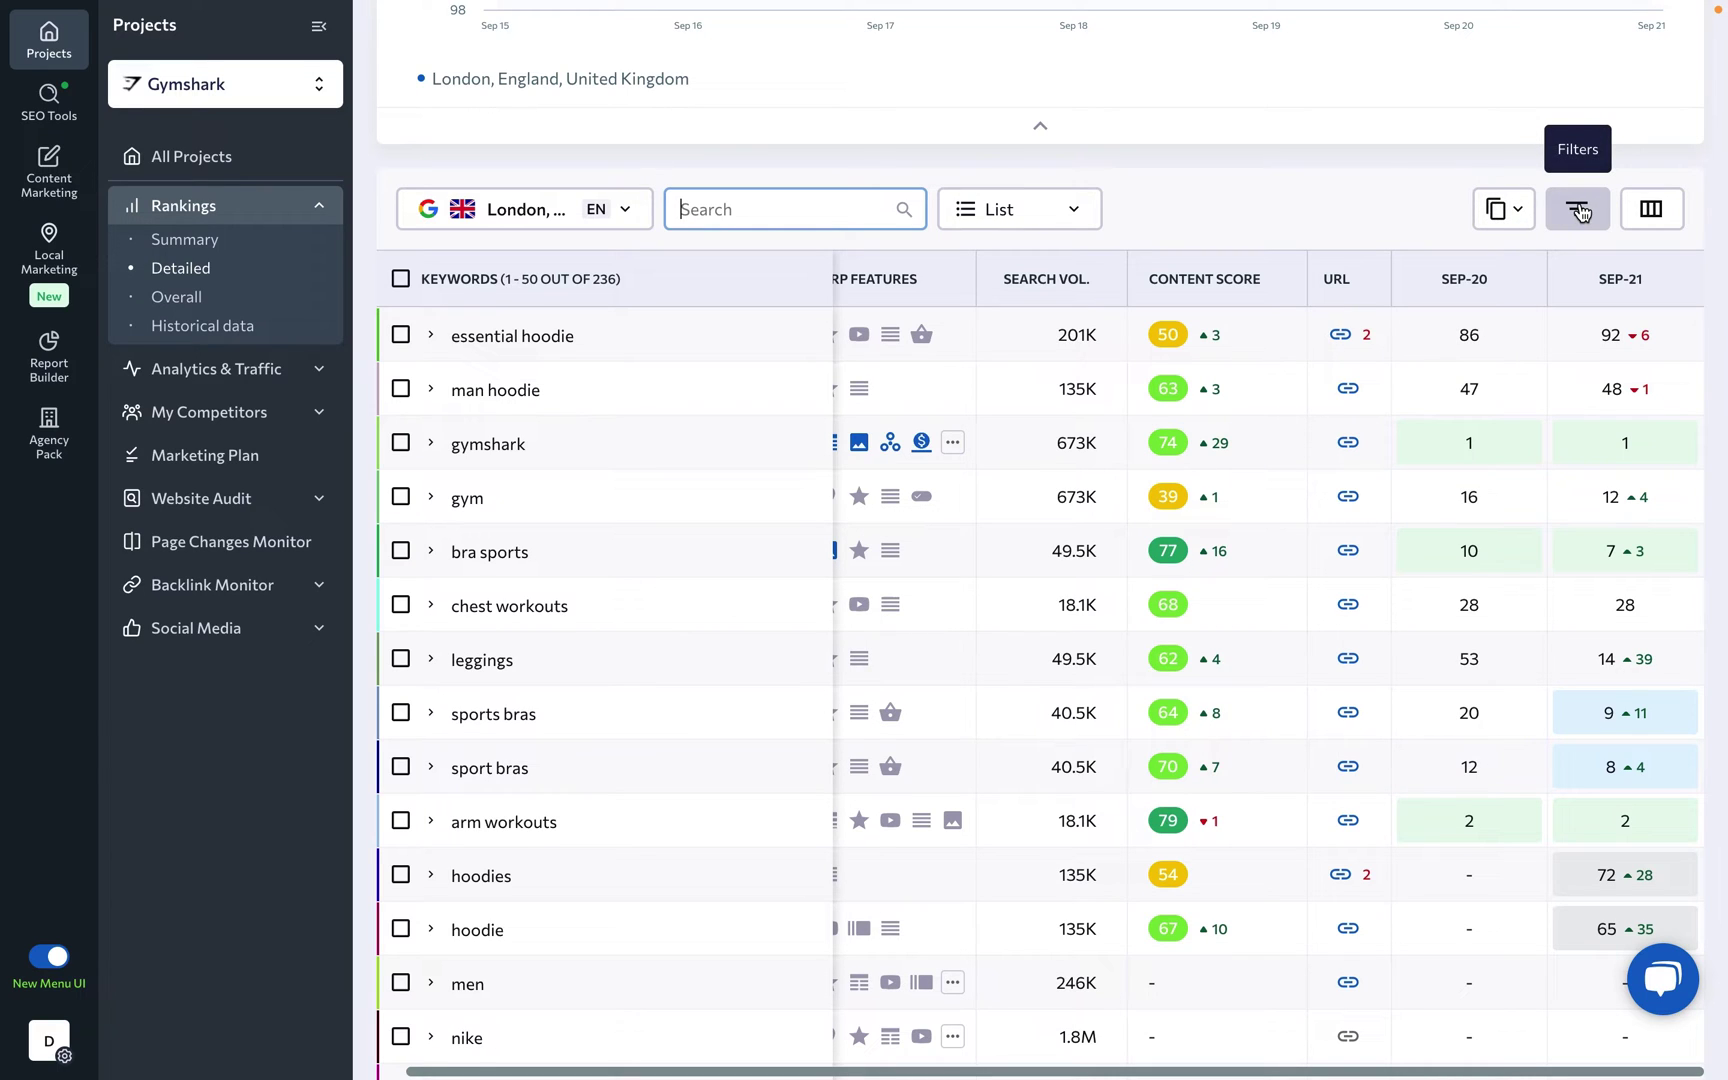
Add the Visibility column, then try Add tag and Target URL on essential hoodie without saving
click(1651, 208)
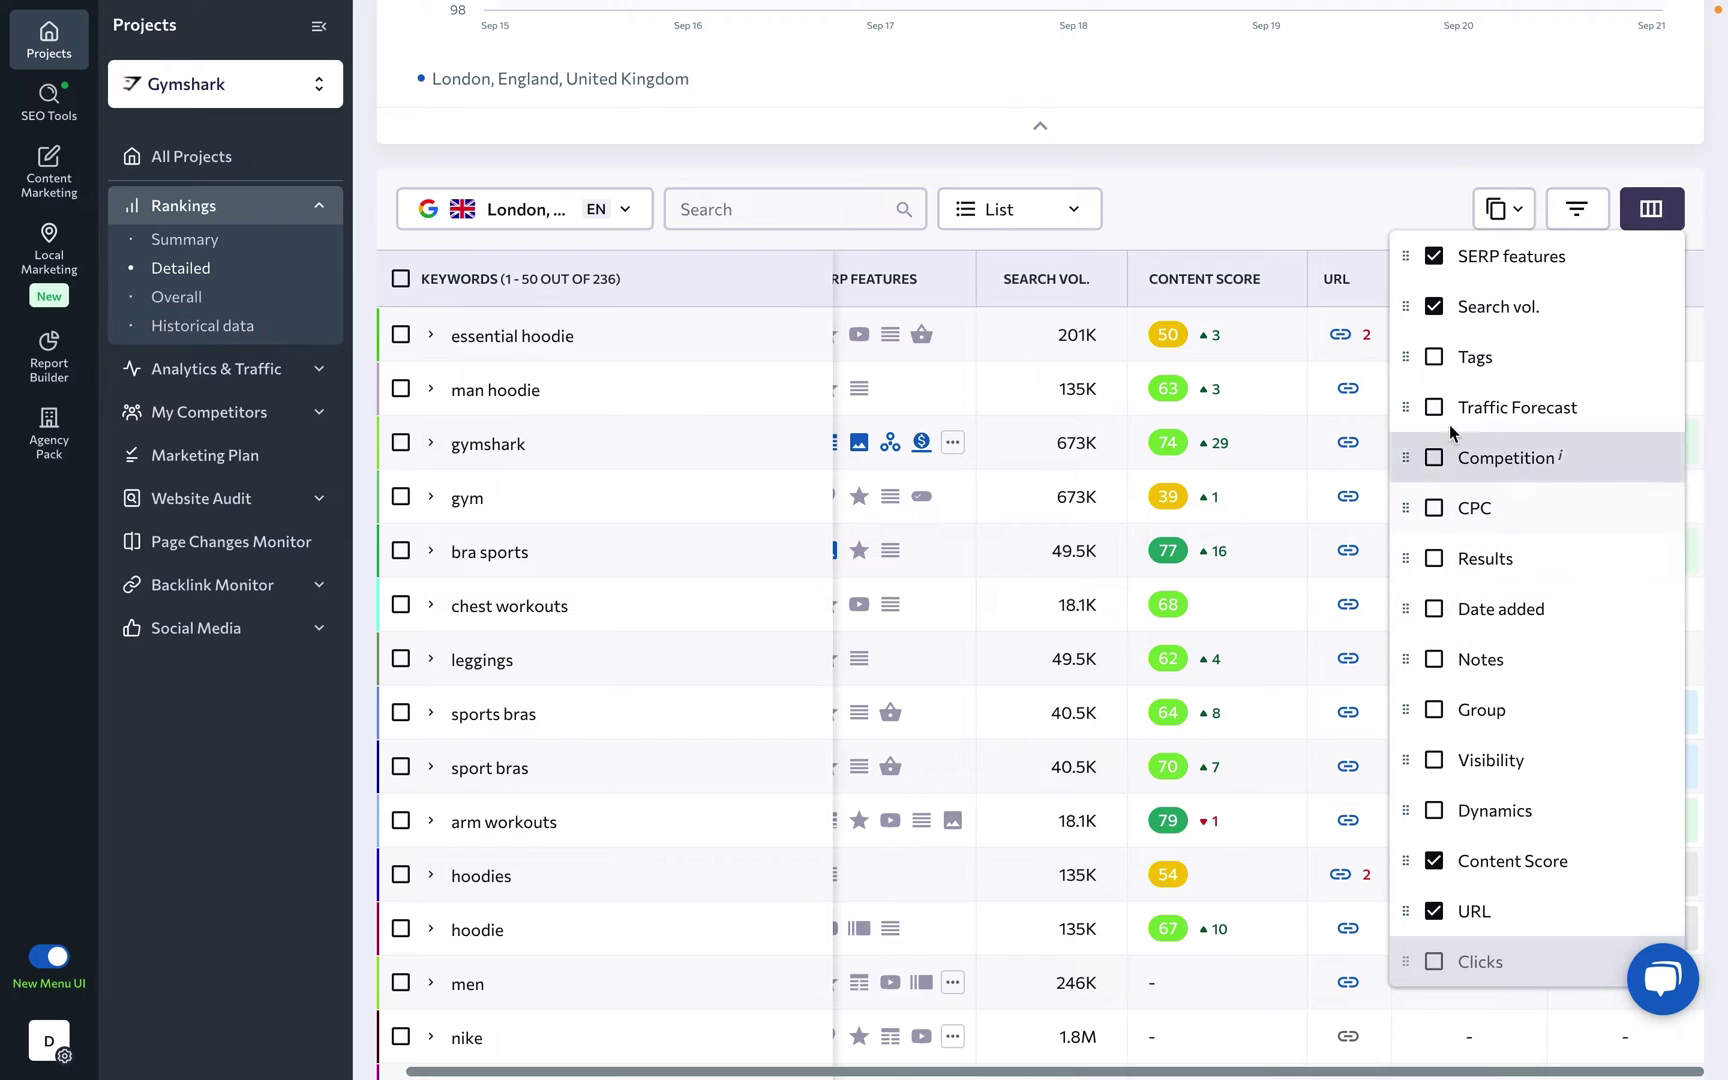
click(1646, 210)
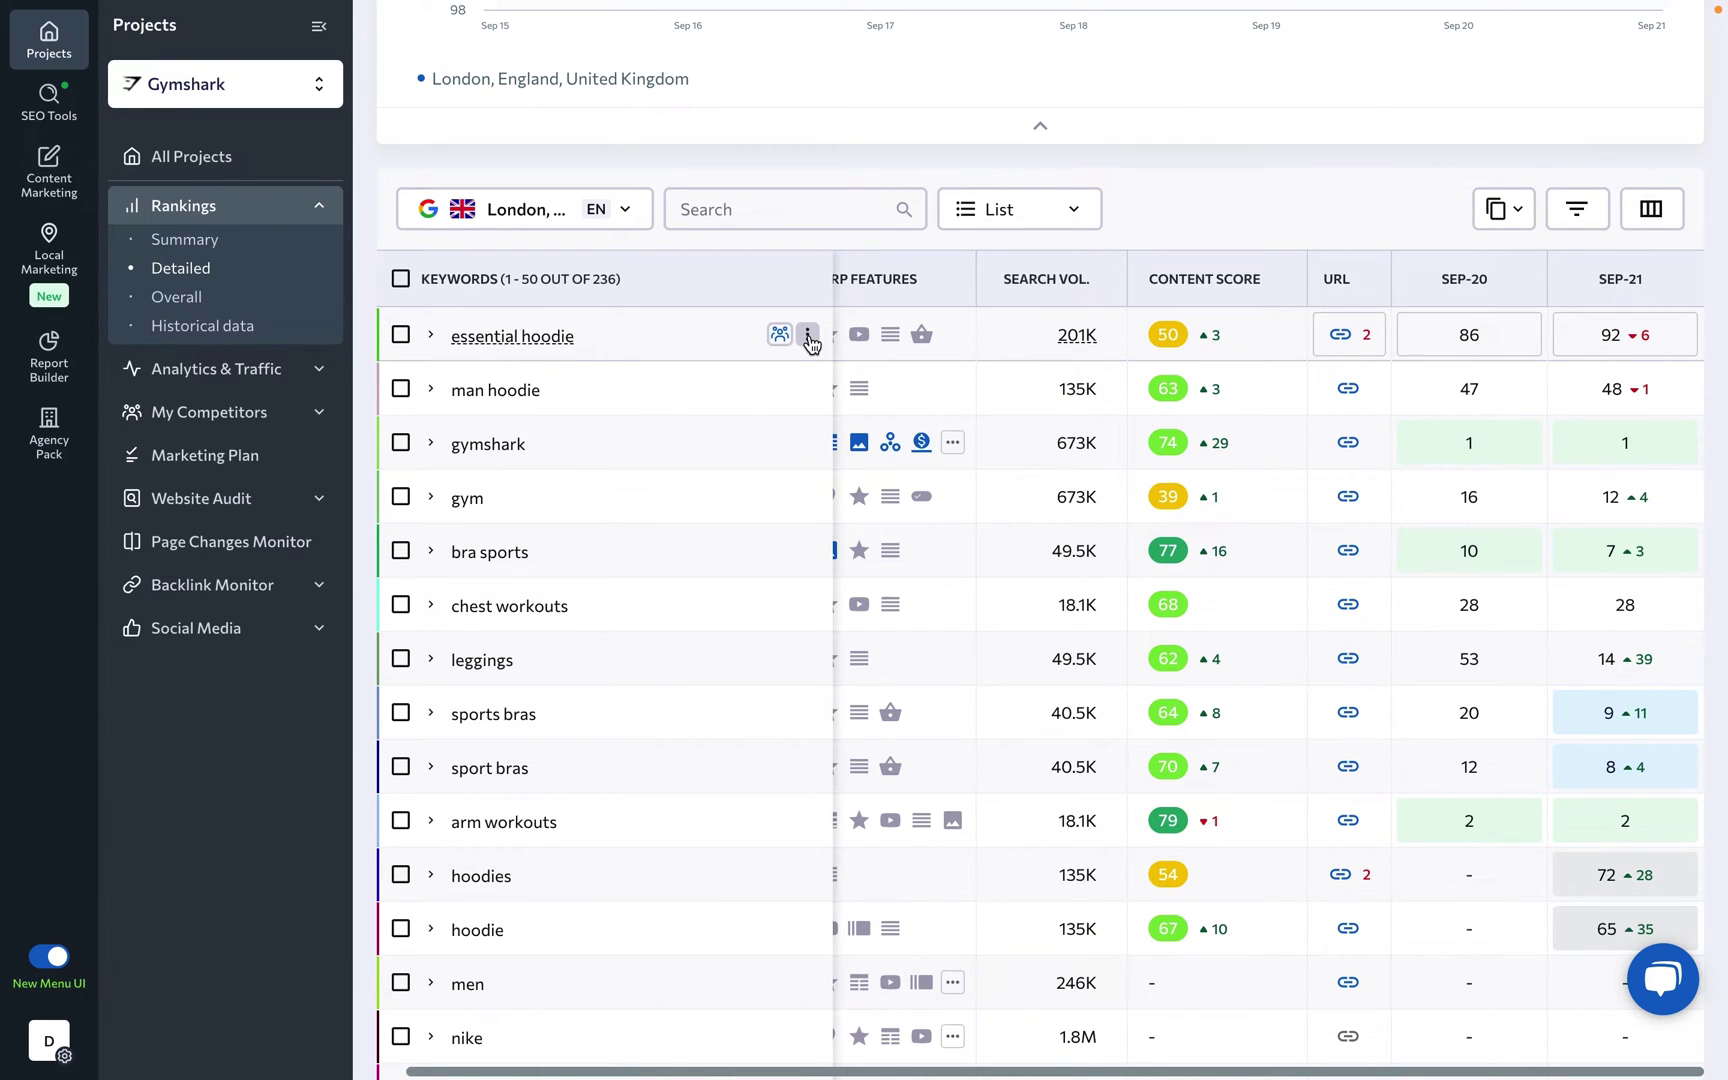
click(808, 337)
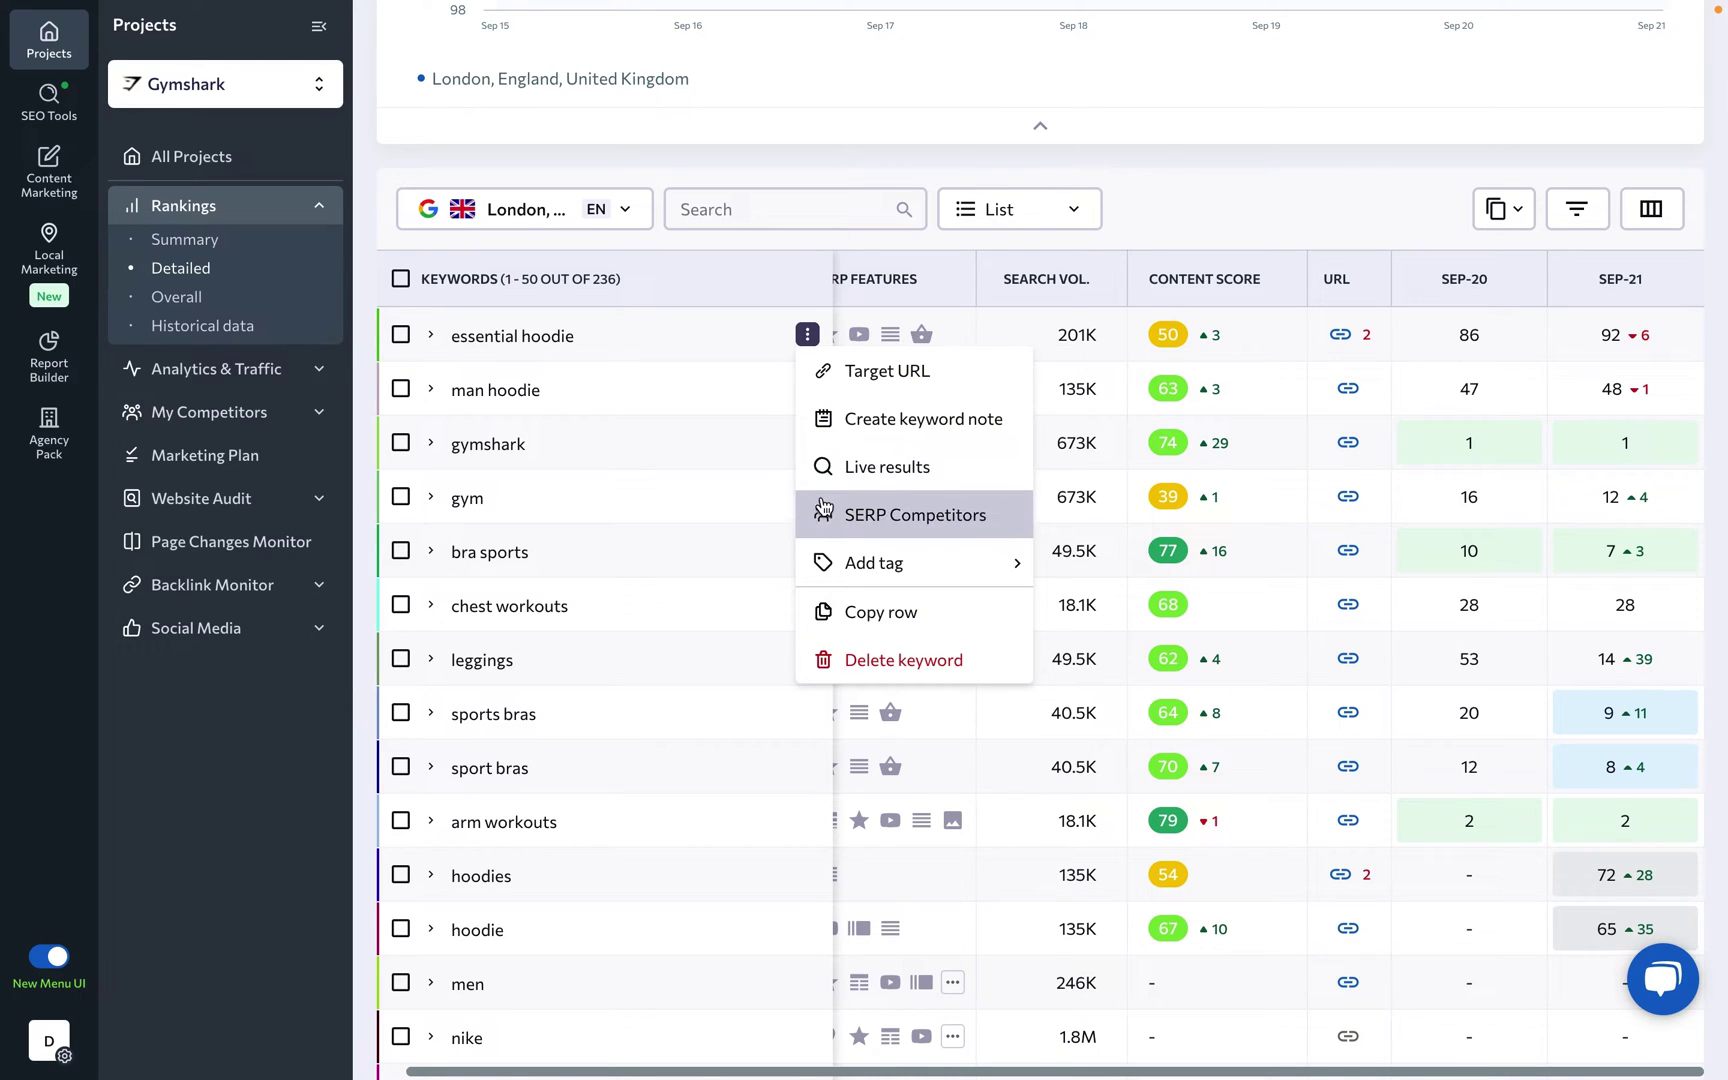
click(822, 562)
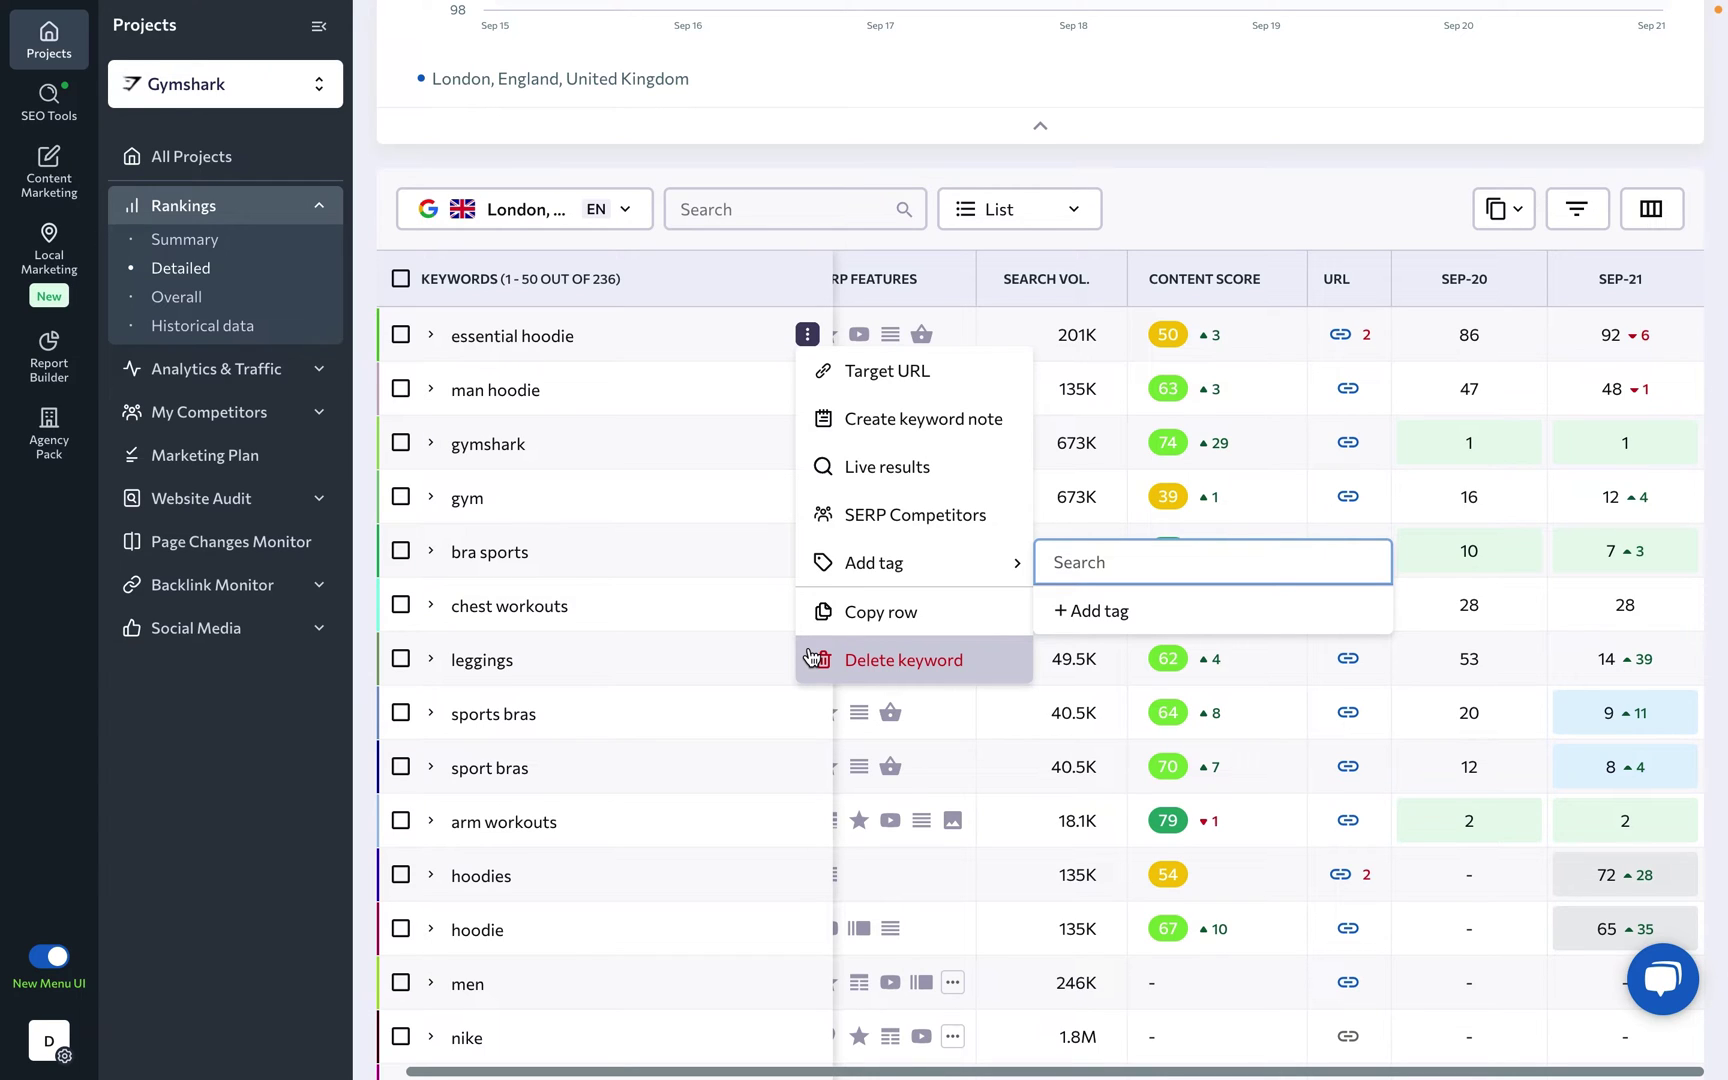
click(855, 371)
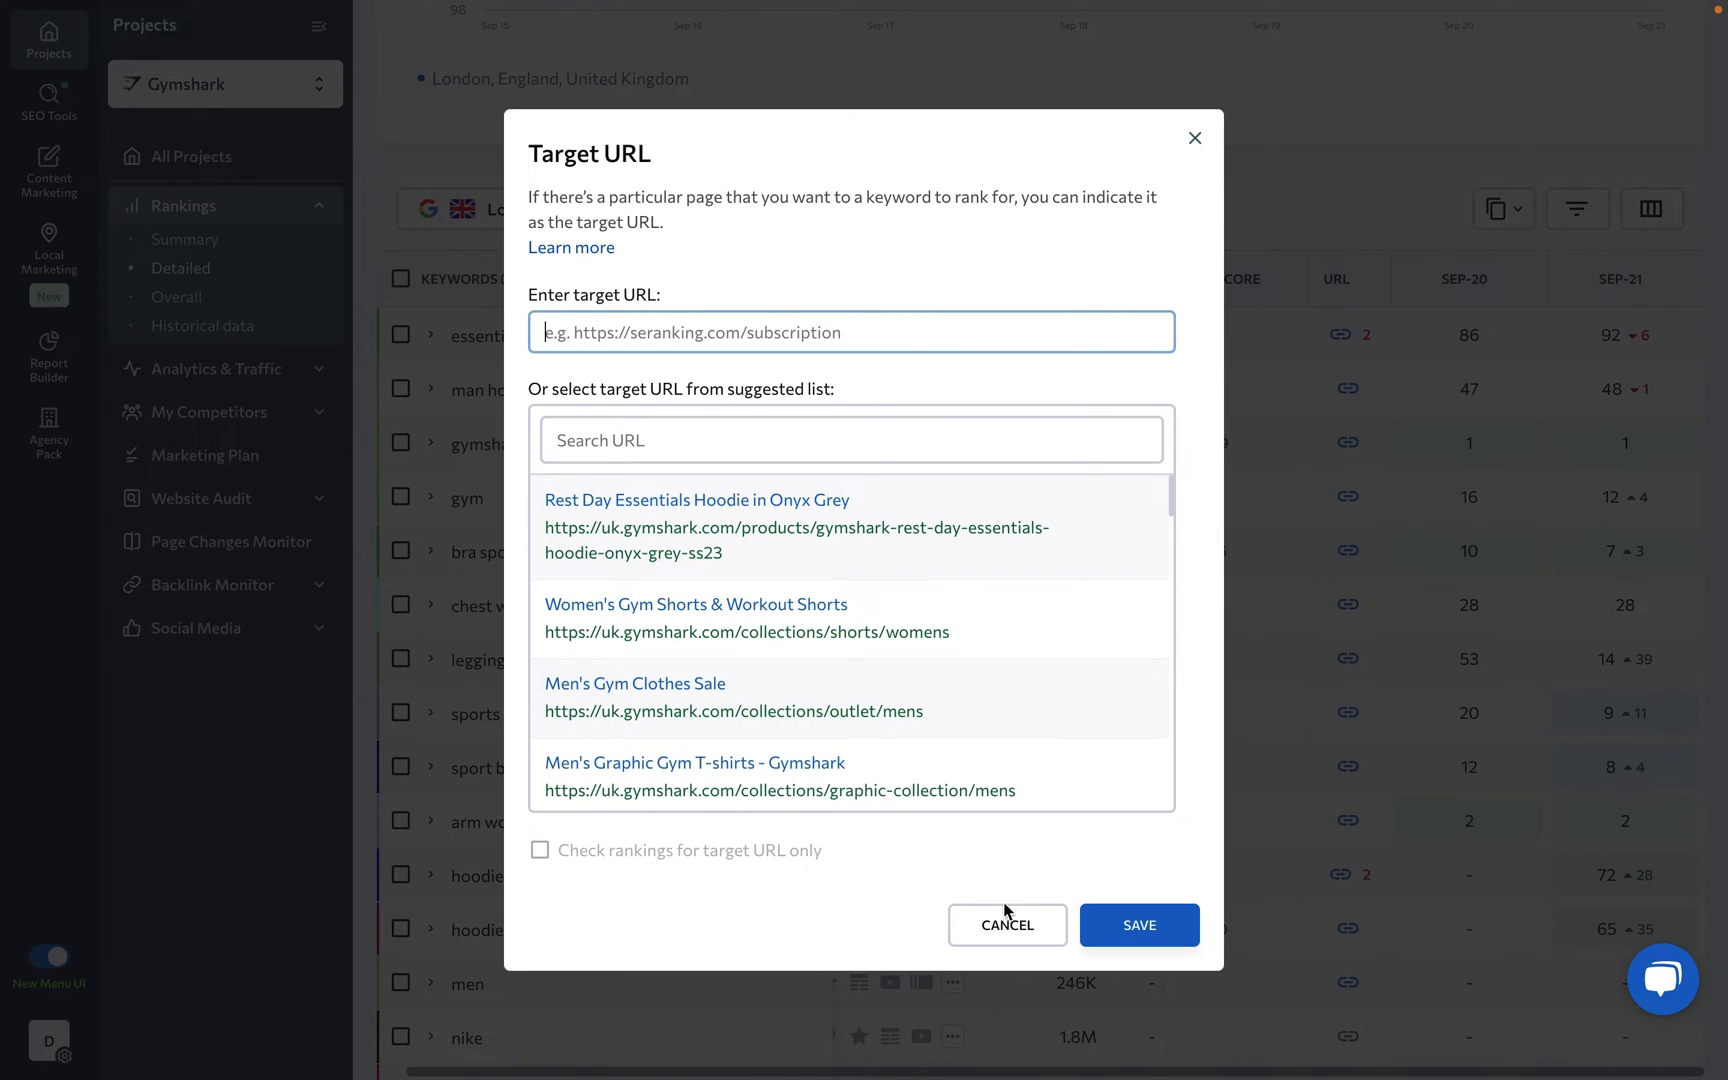
click(1040, 925)
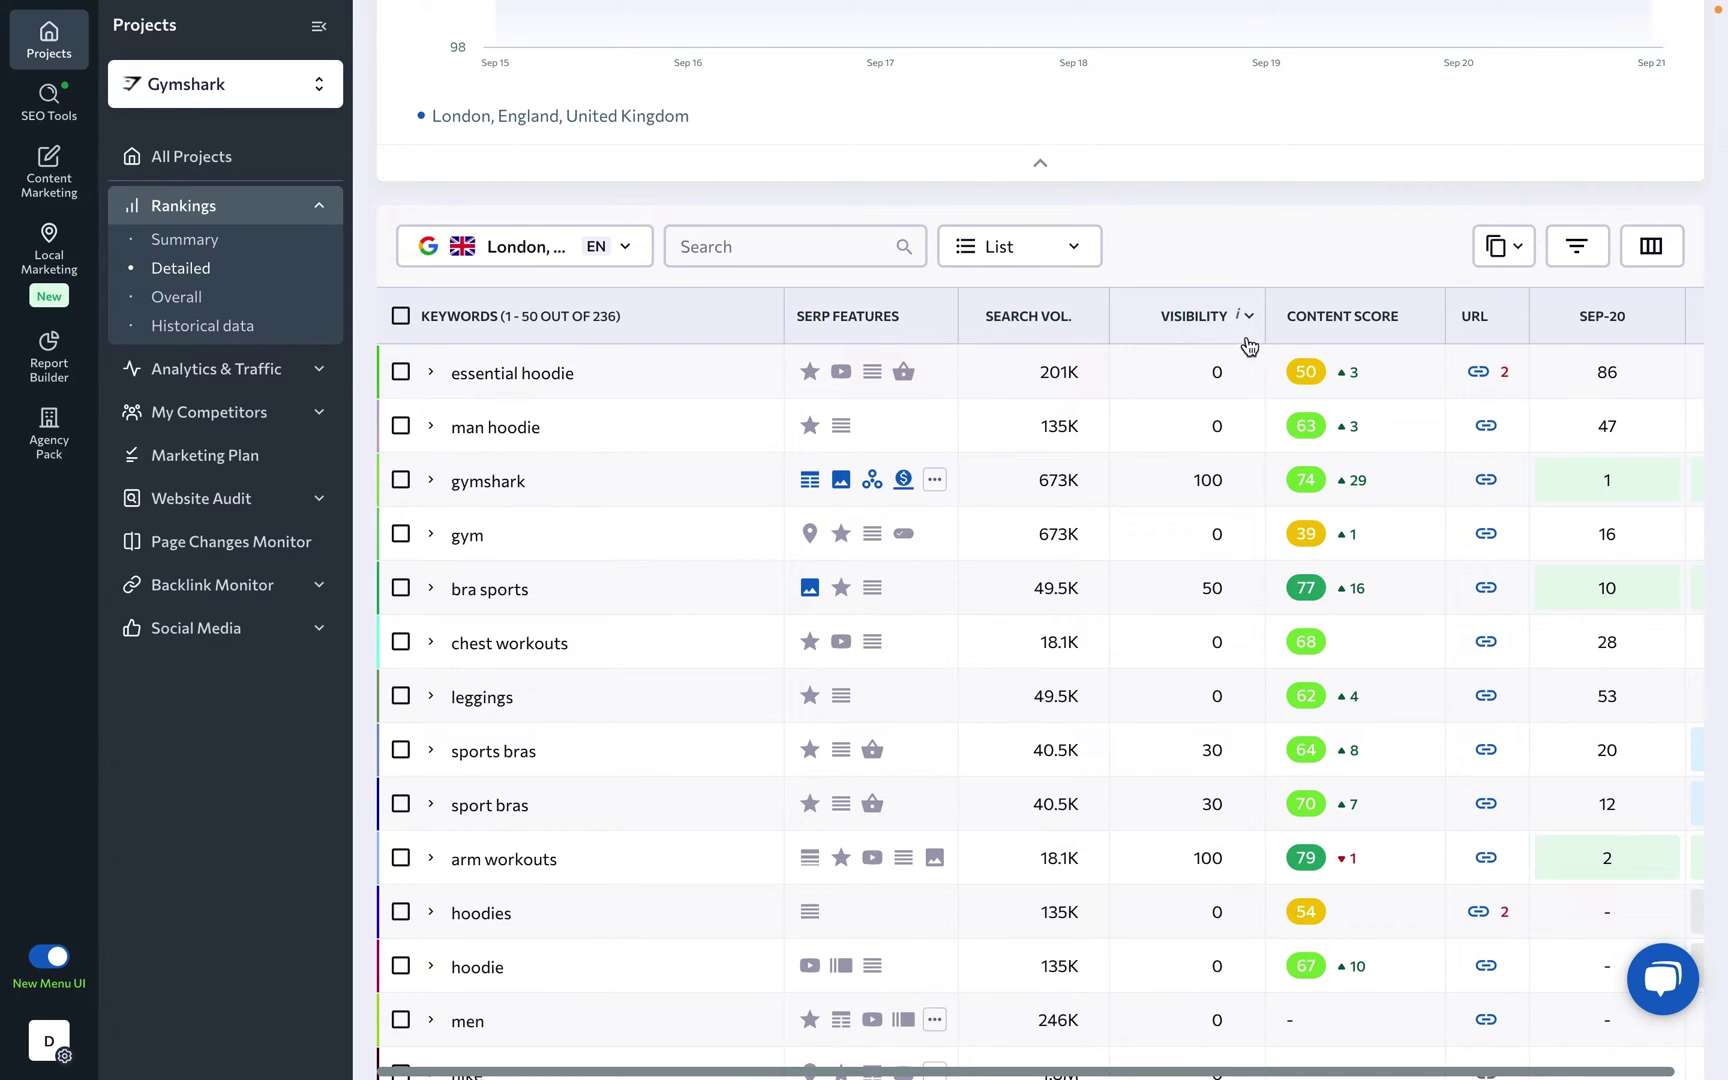
scroll(1332, 343, right, 3)
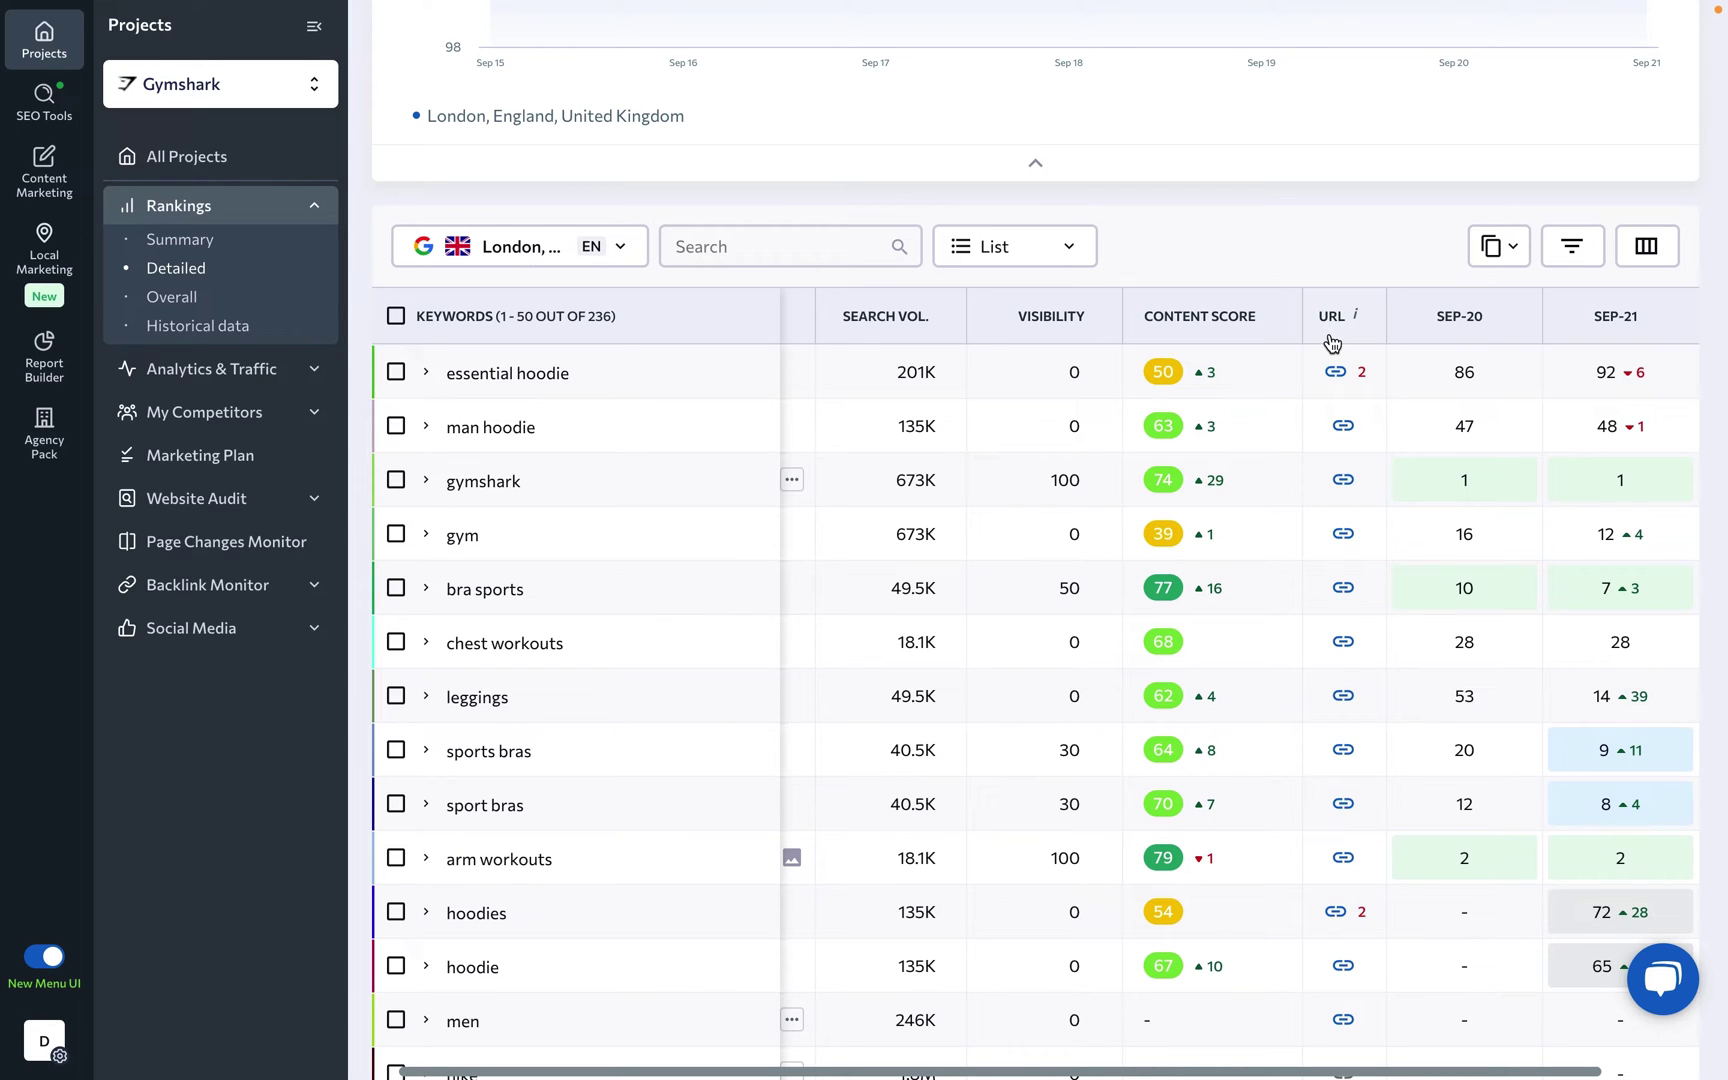
scroll(1594, 395, up, 9)
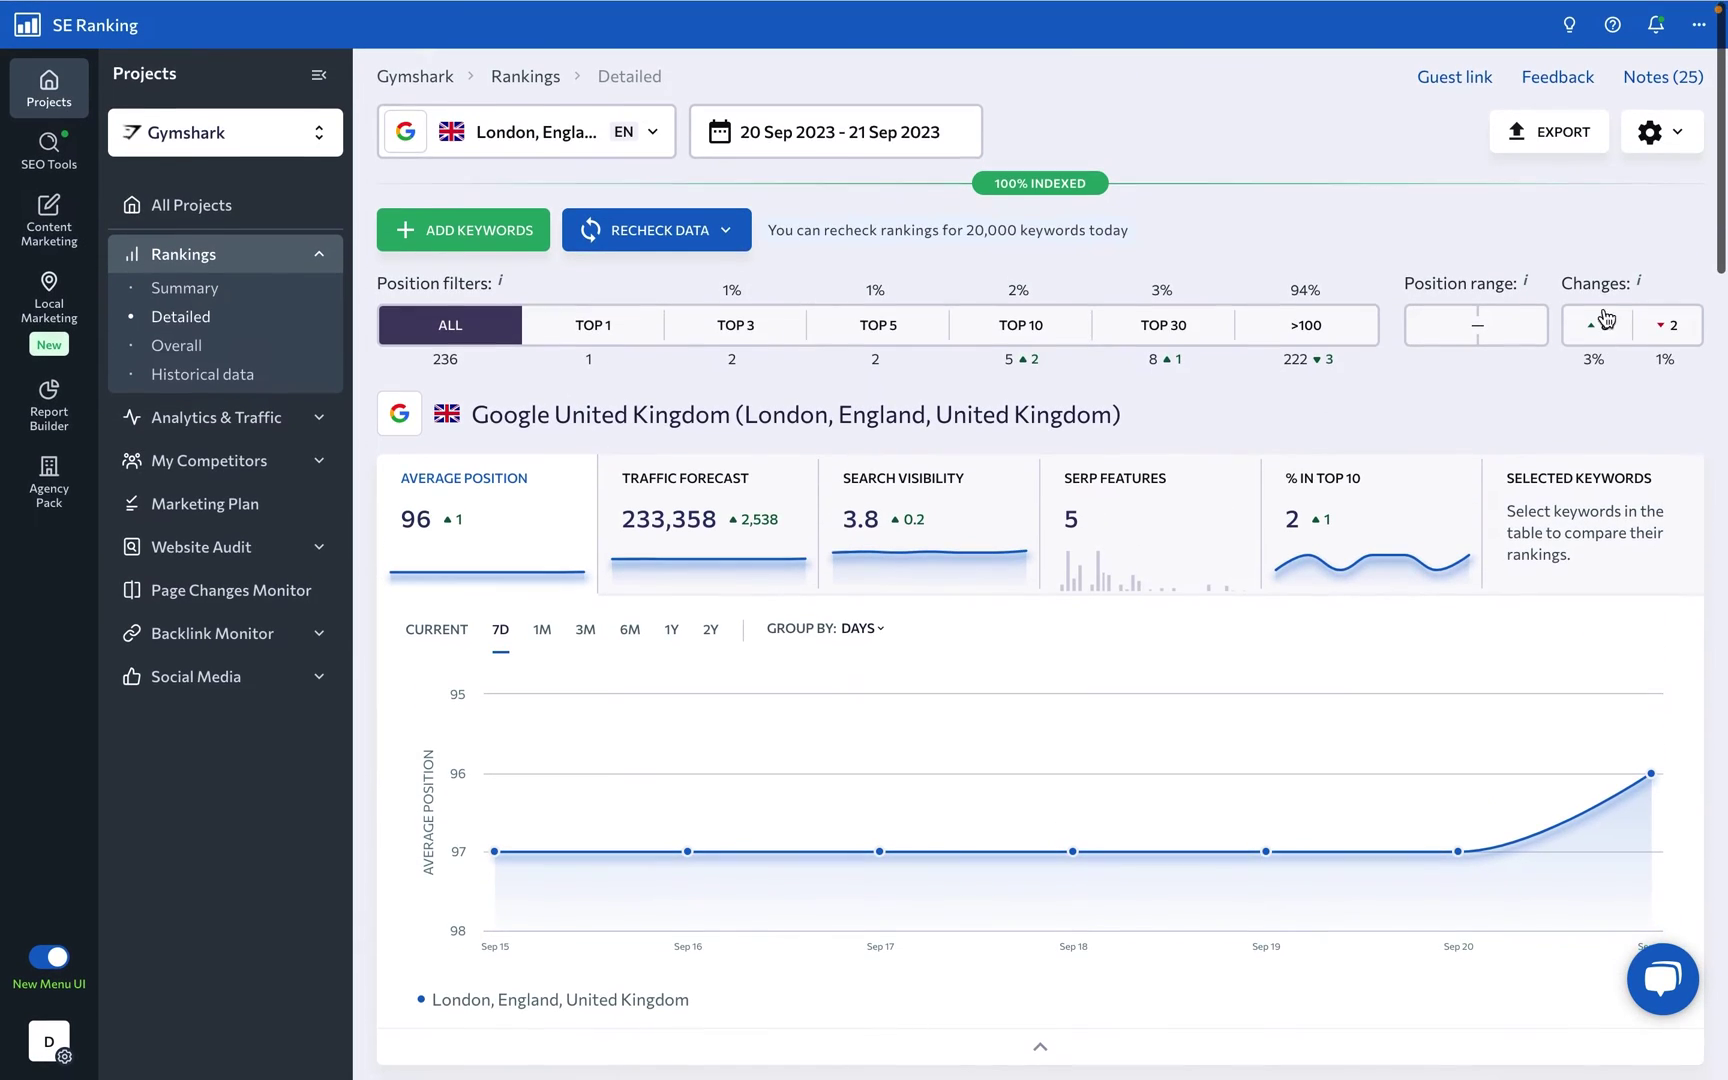
click(1660, 140)
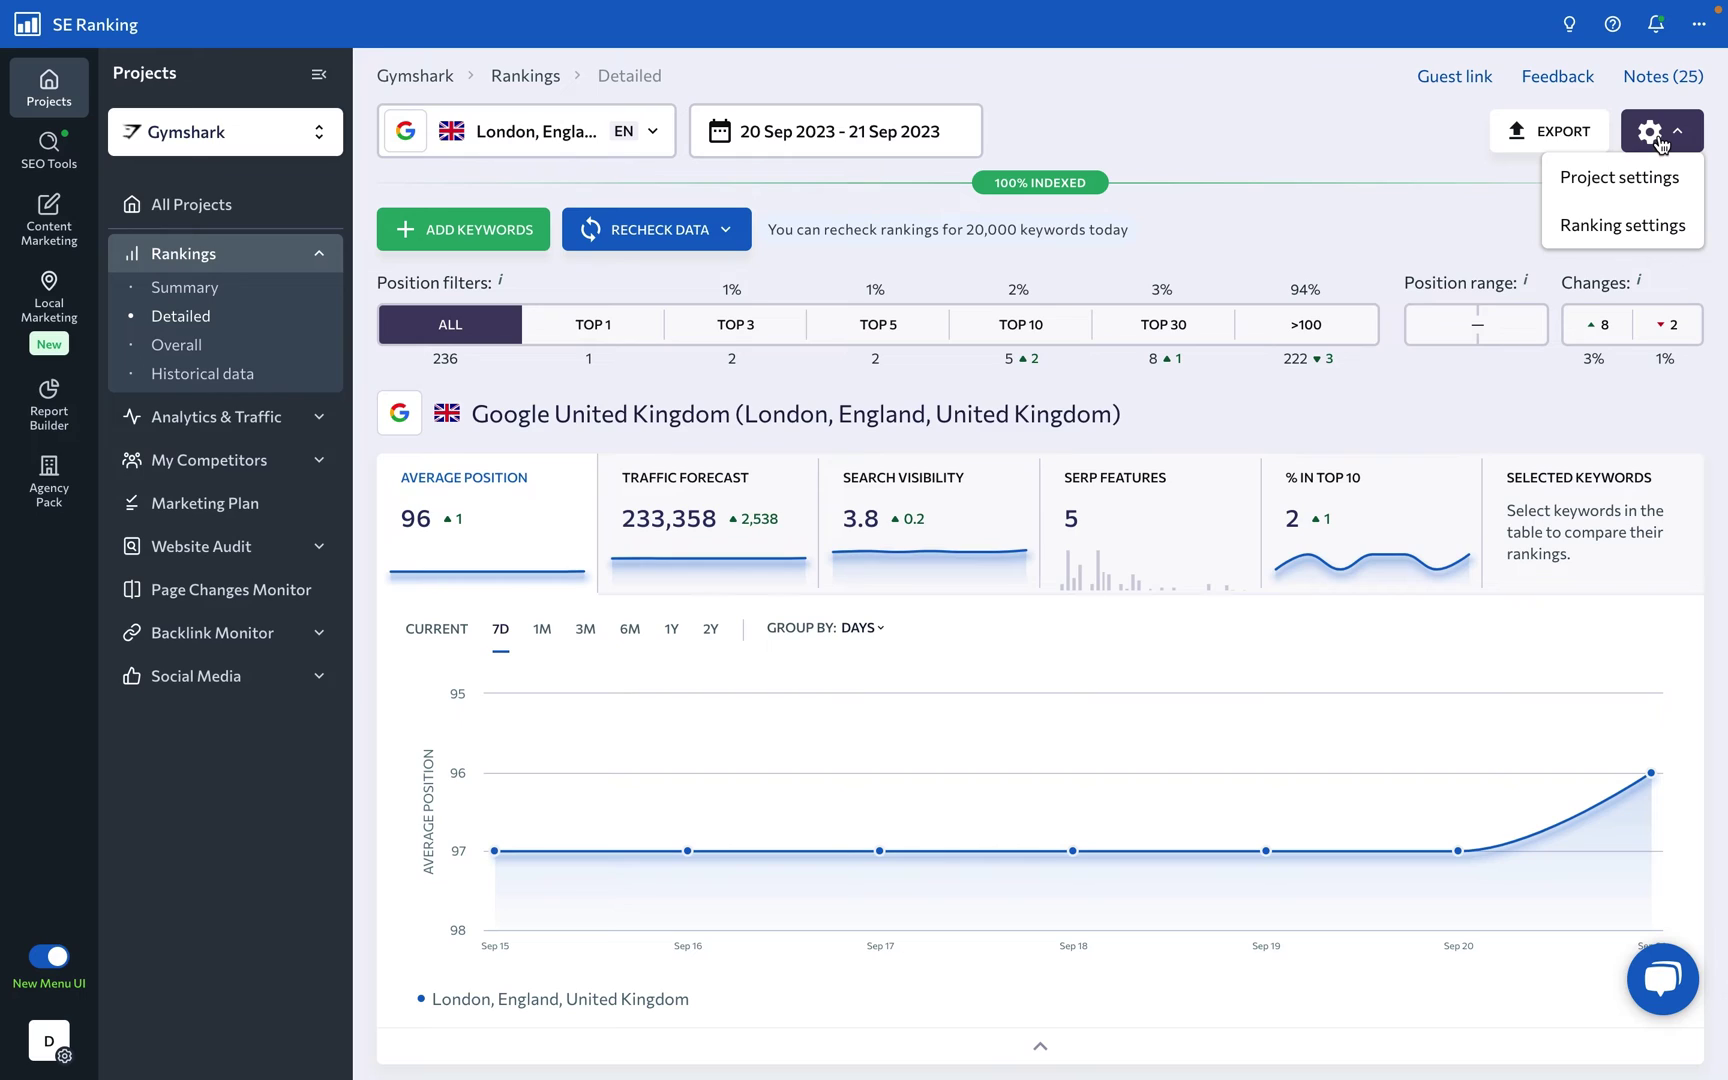
click(1622, 228)
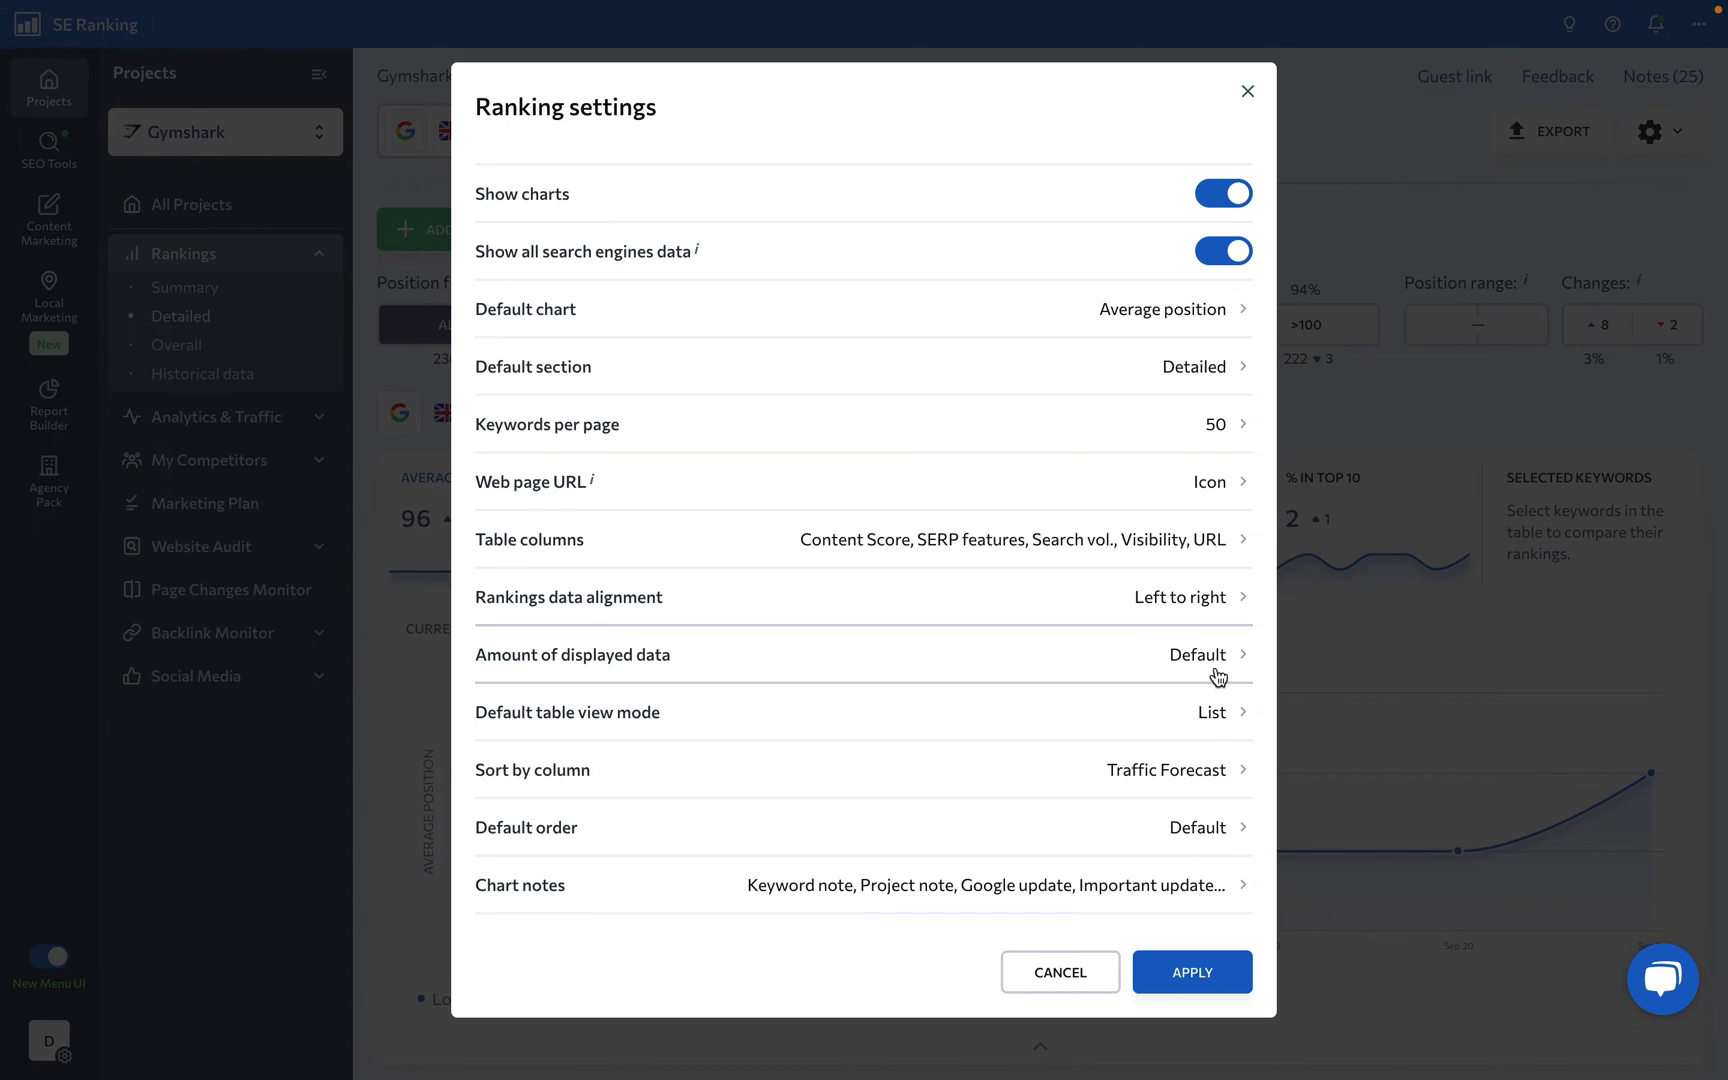
click(1366, 230)
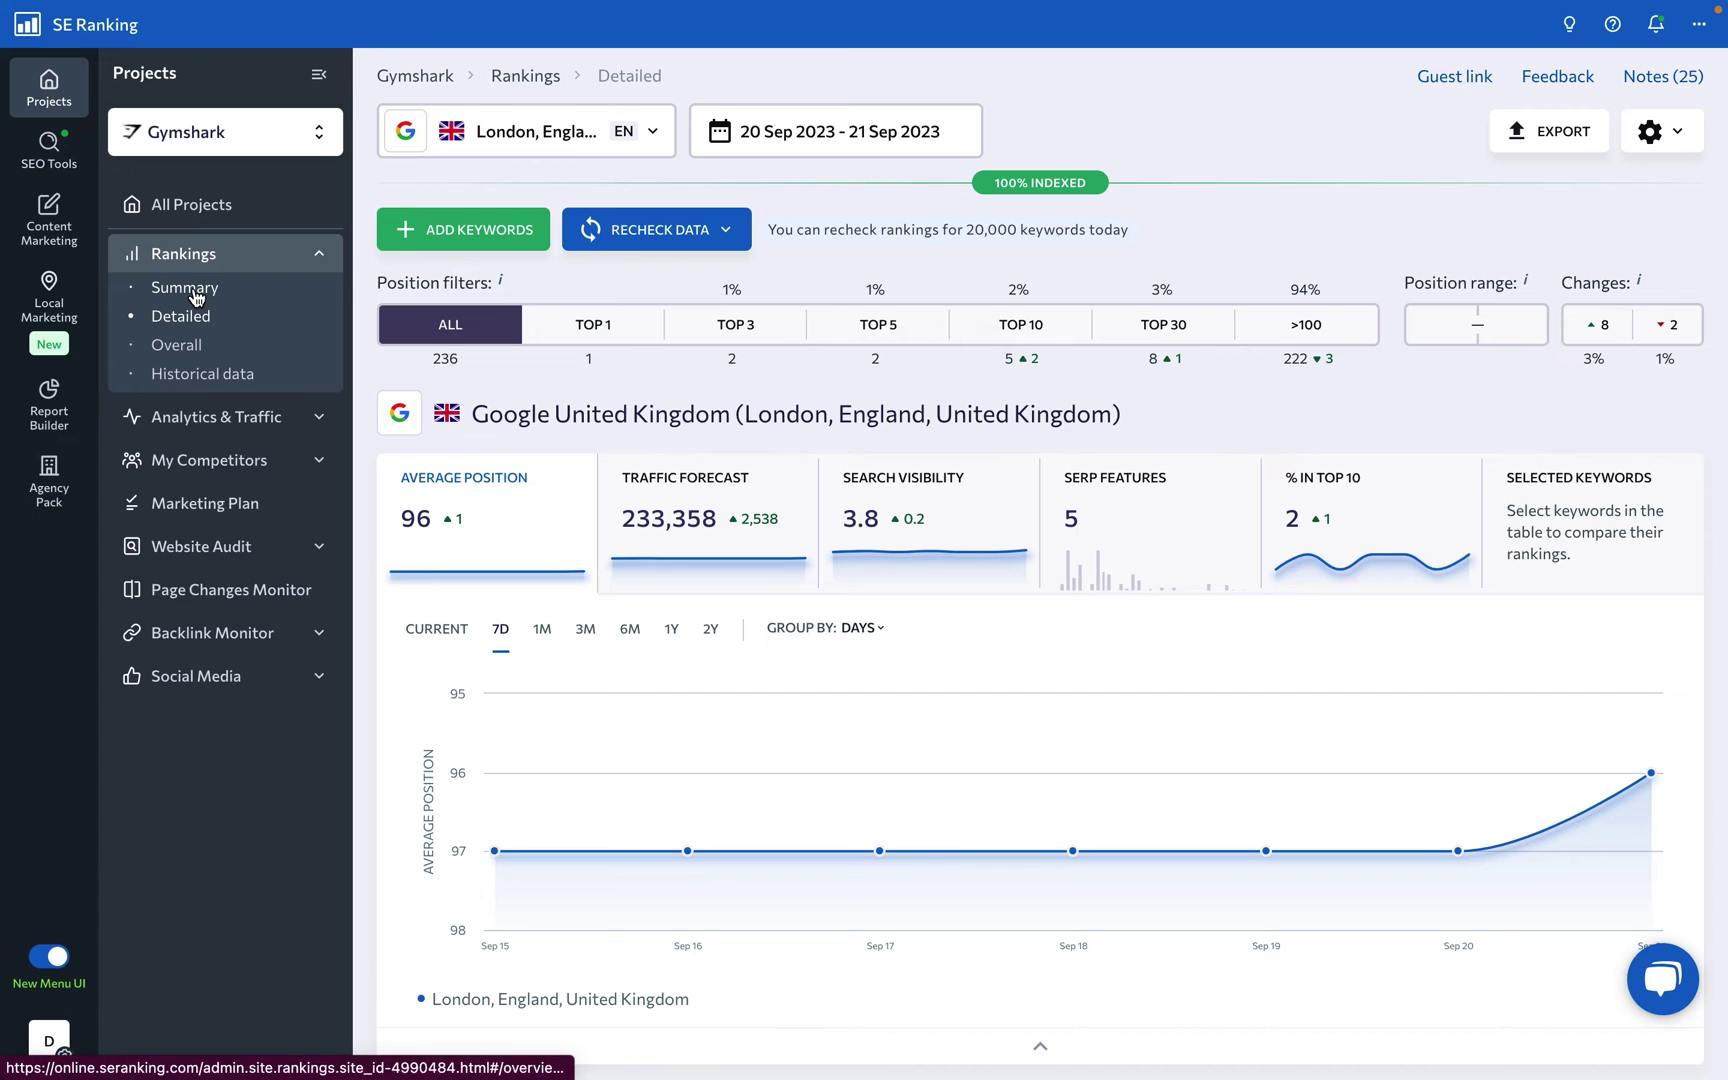
click(195, 290)
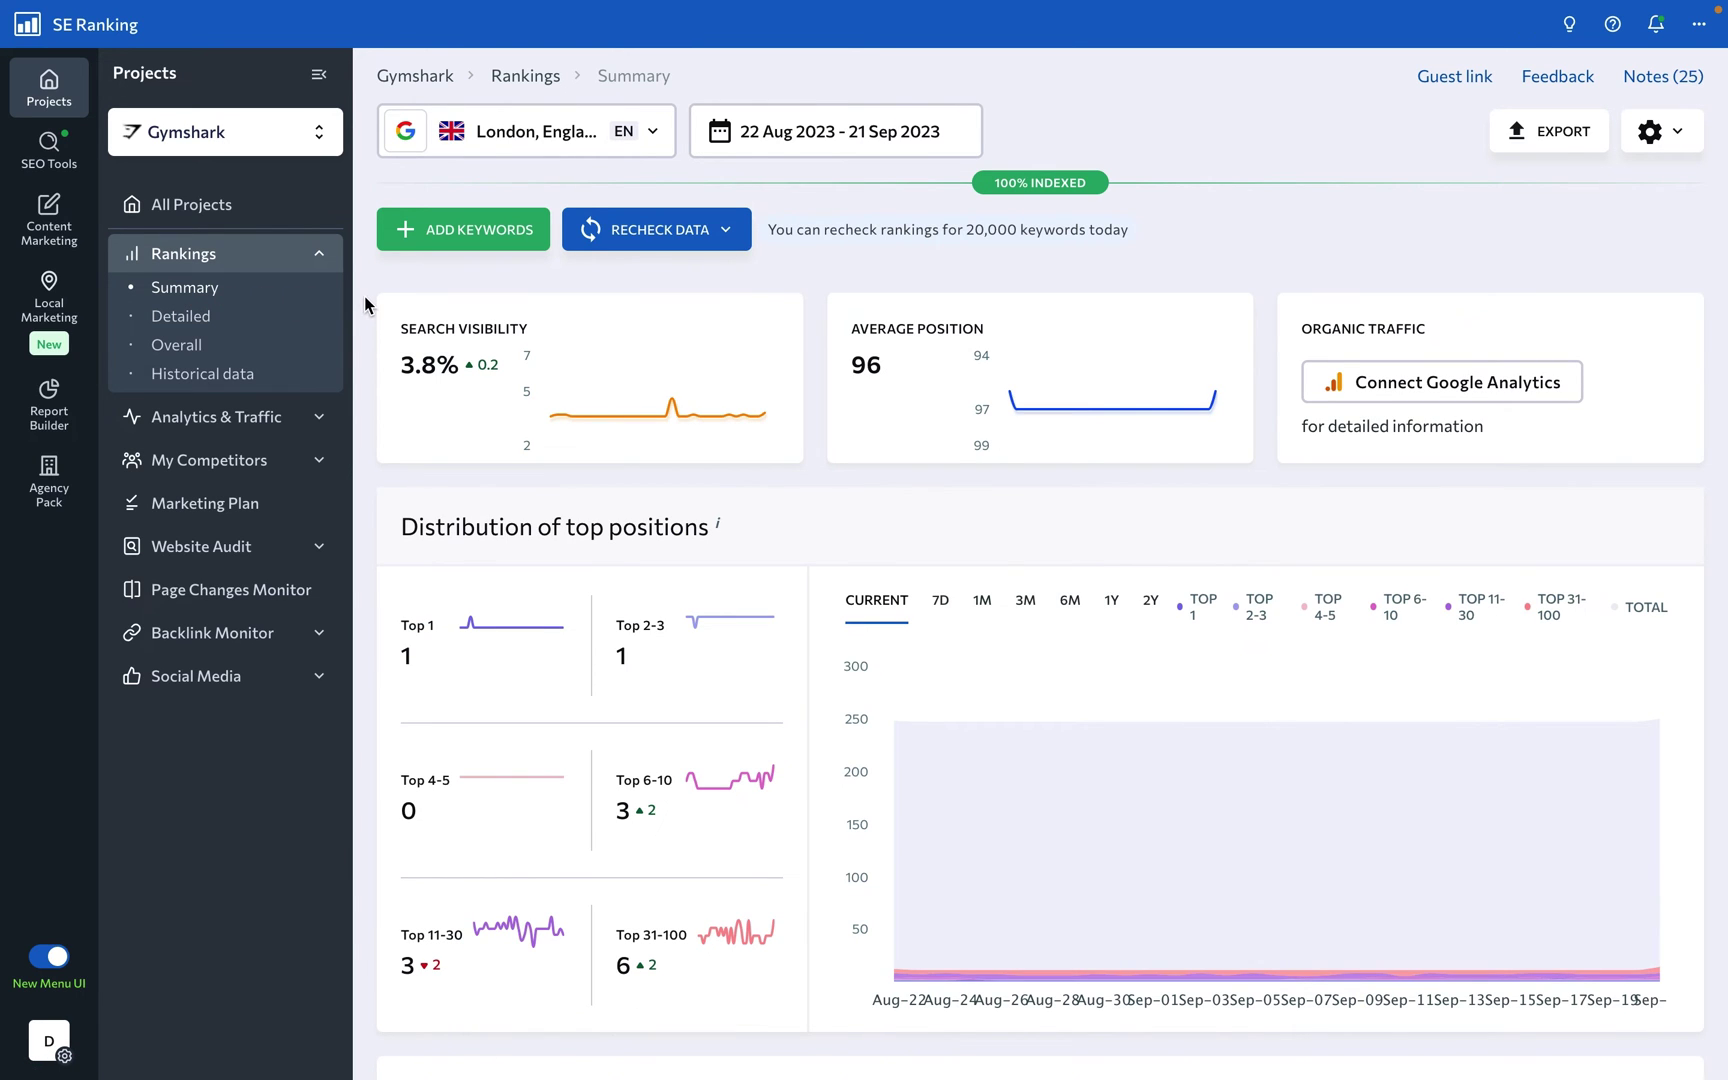
Scroll through Summary, then view the Overall and Historical data rankings pages
scroll(364, 296, down, 10)
scroll(364, 296, down, 10)
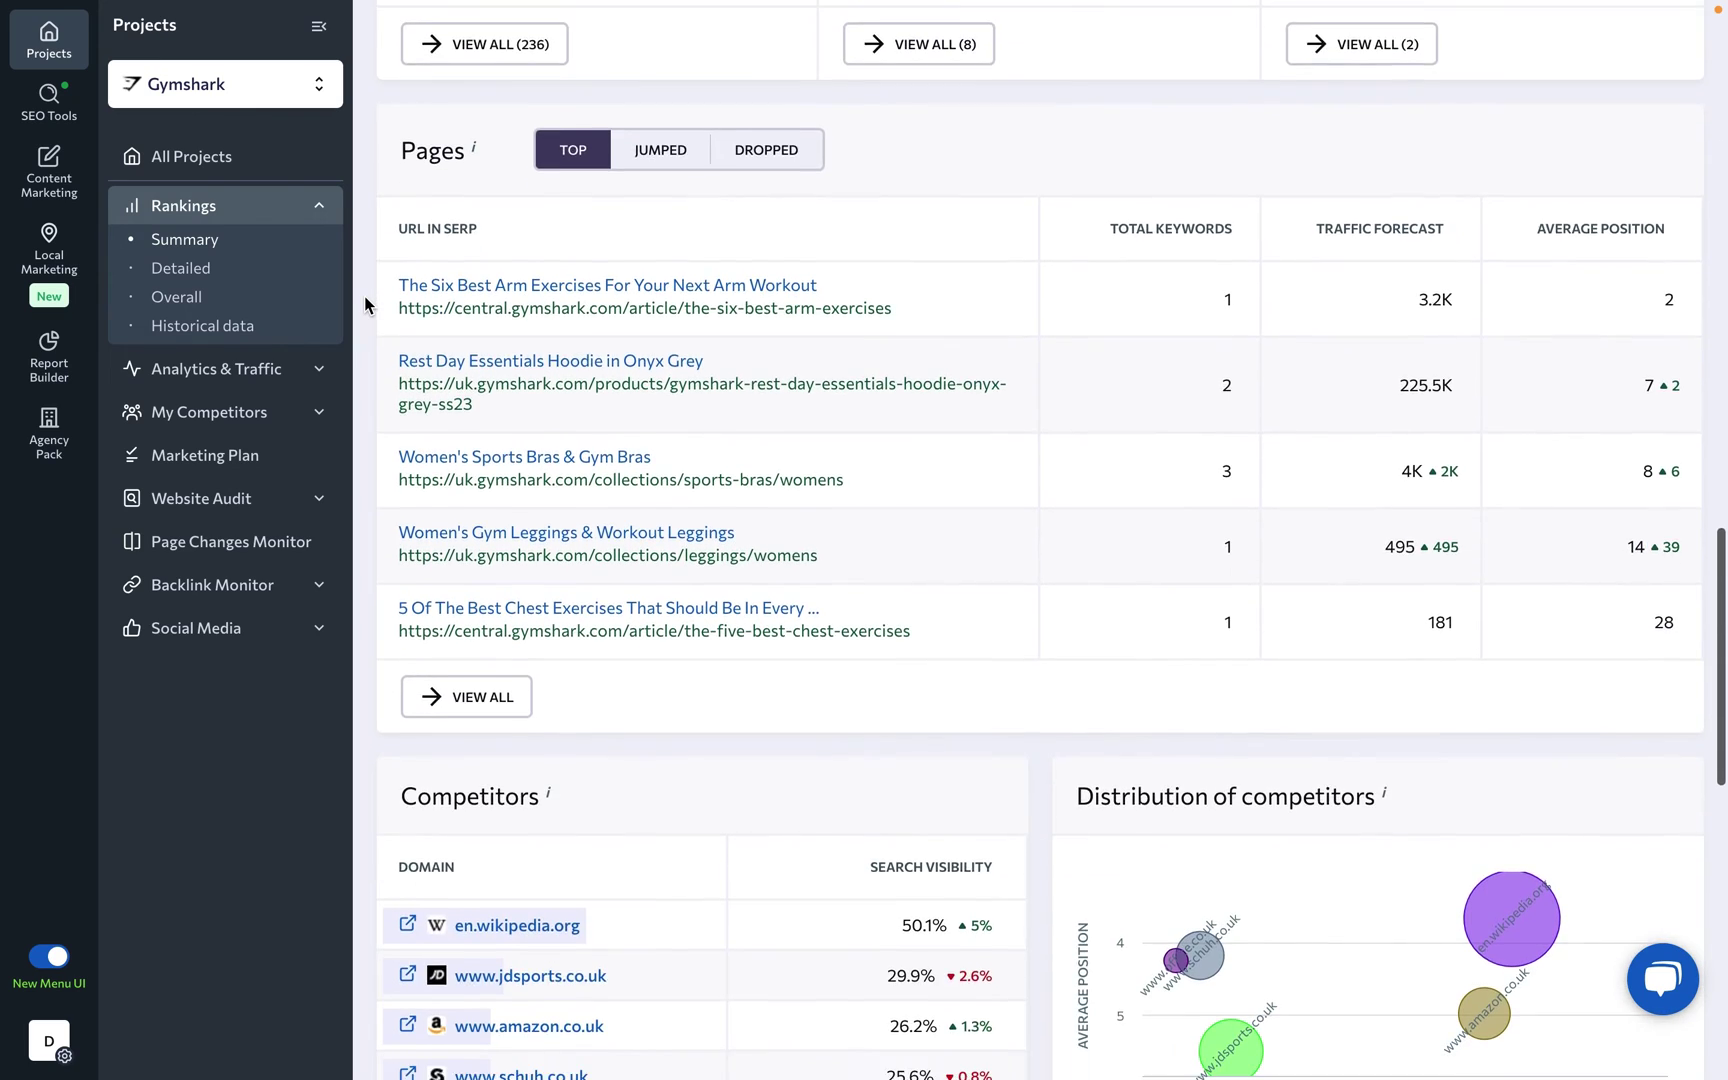
scroll(364, 296, down, 10)
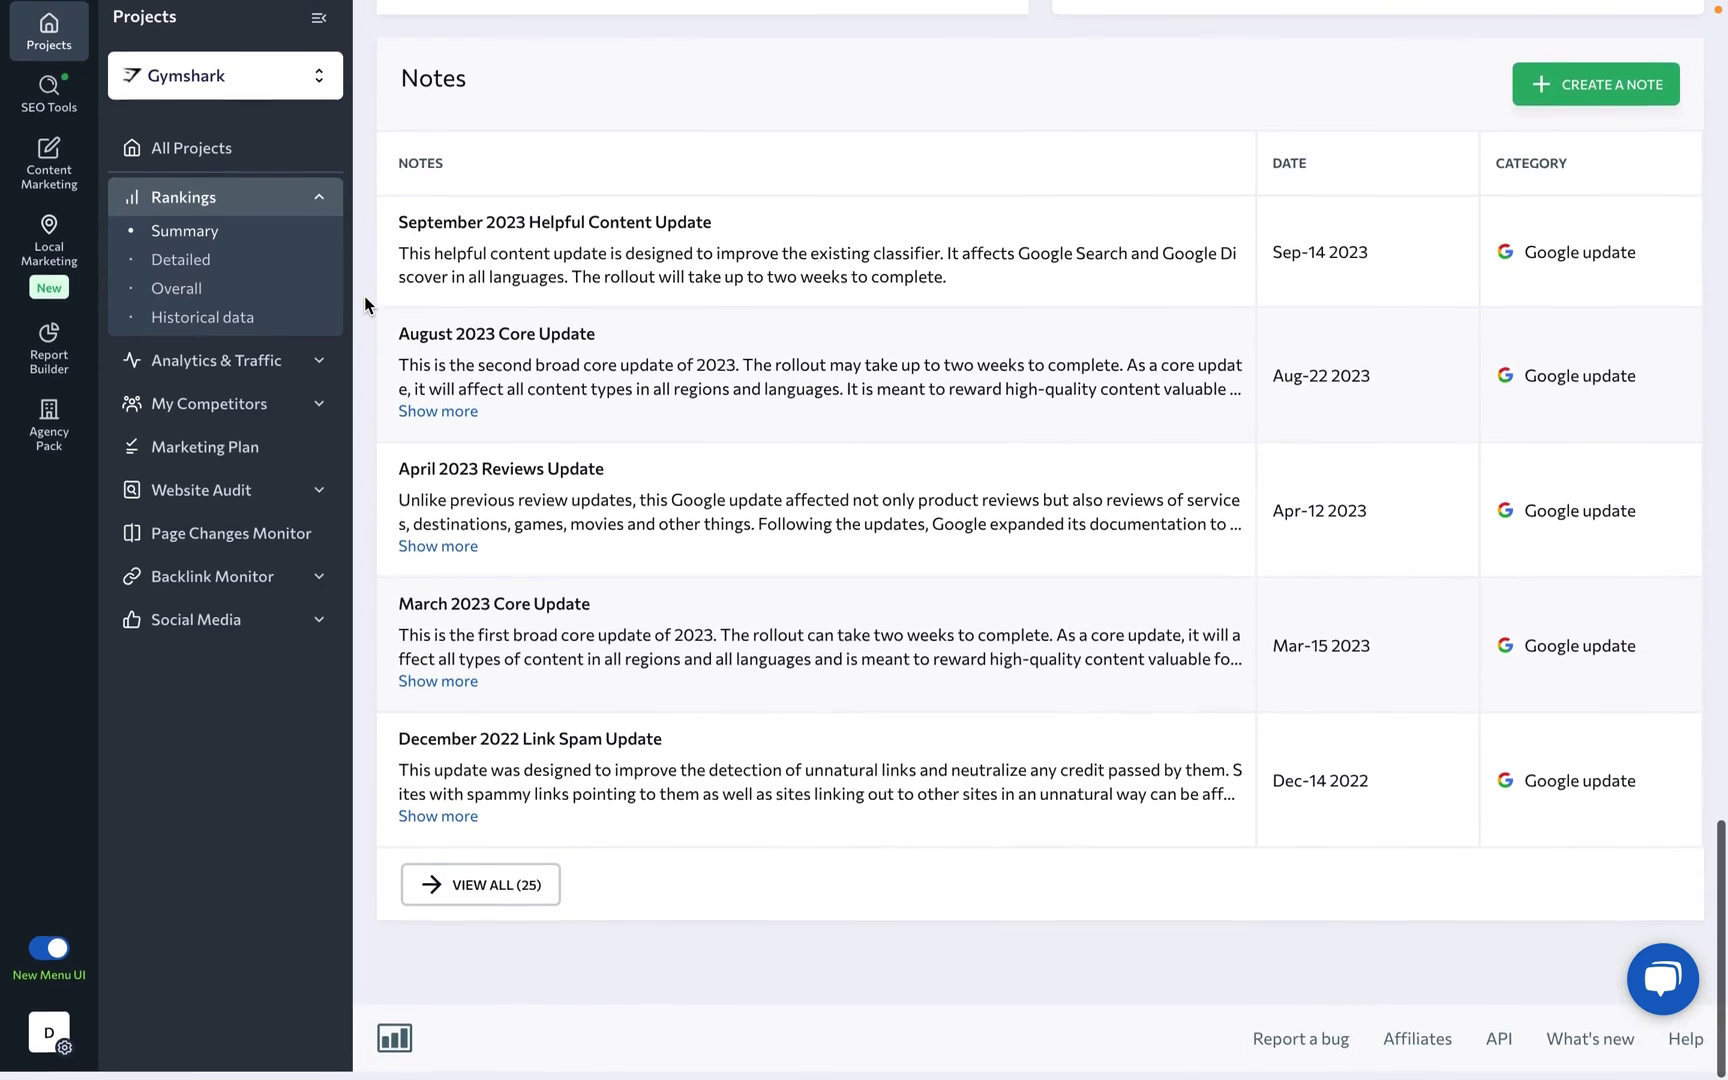
click(184, 290)
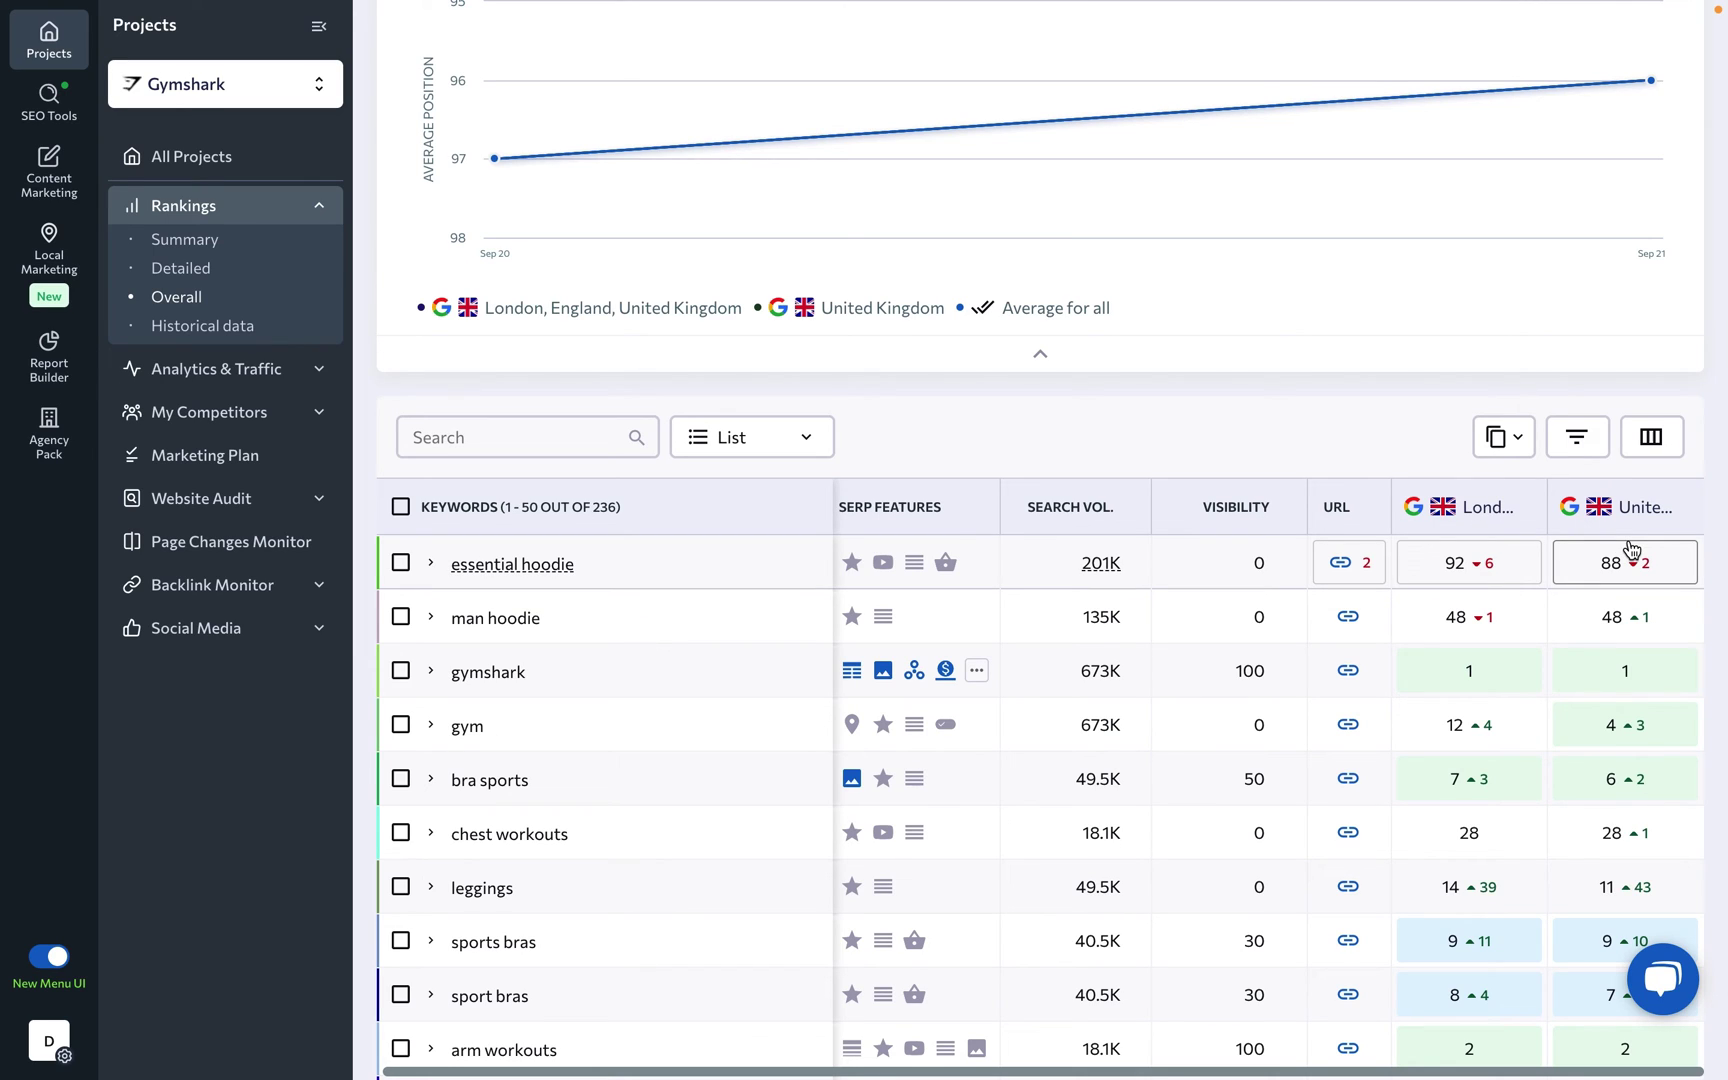
click(203, 327)
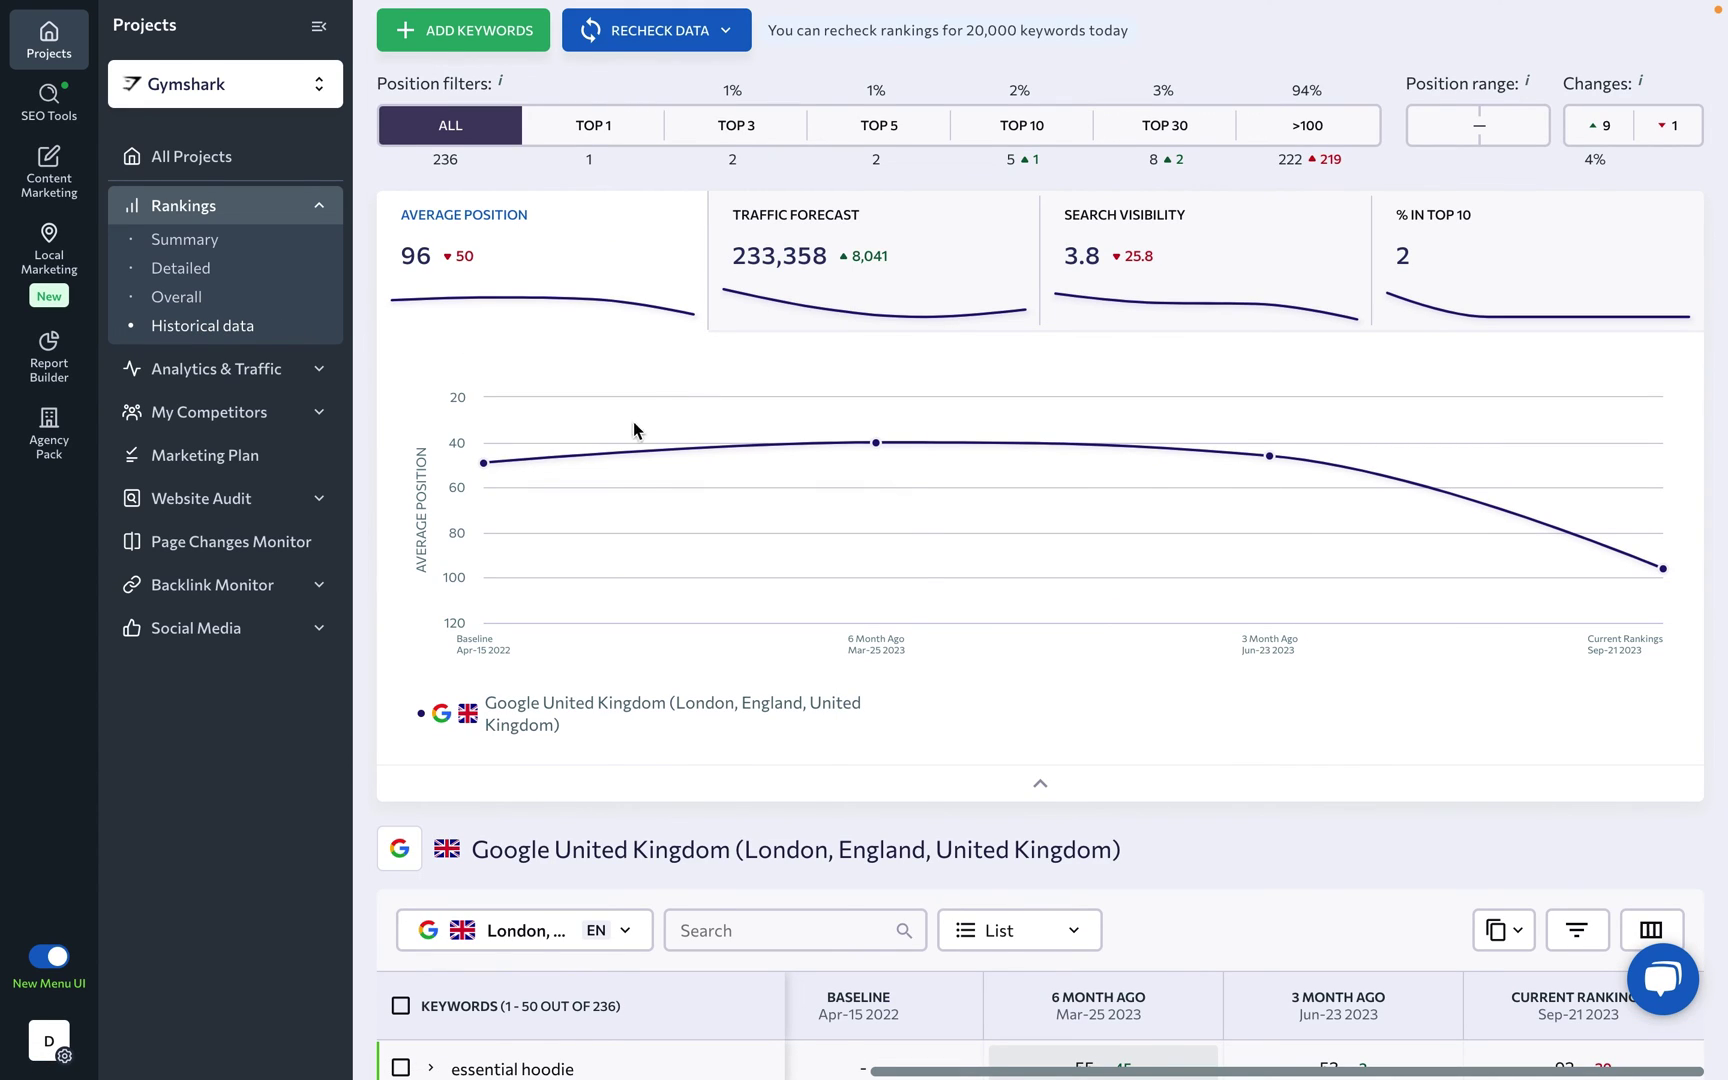
mouse_move(558, 470)
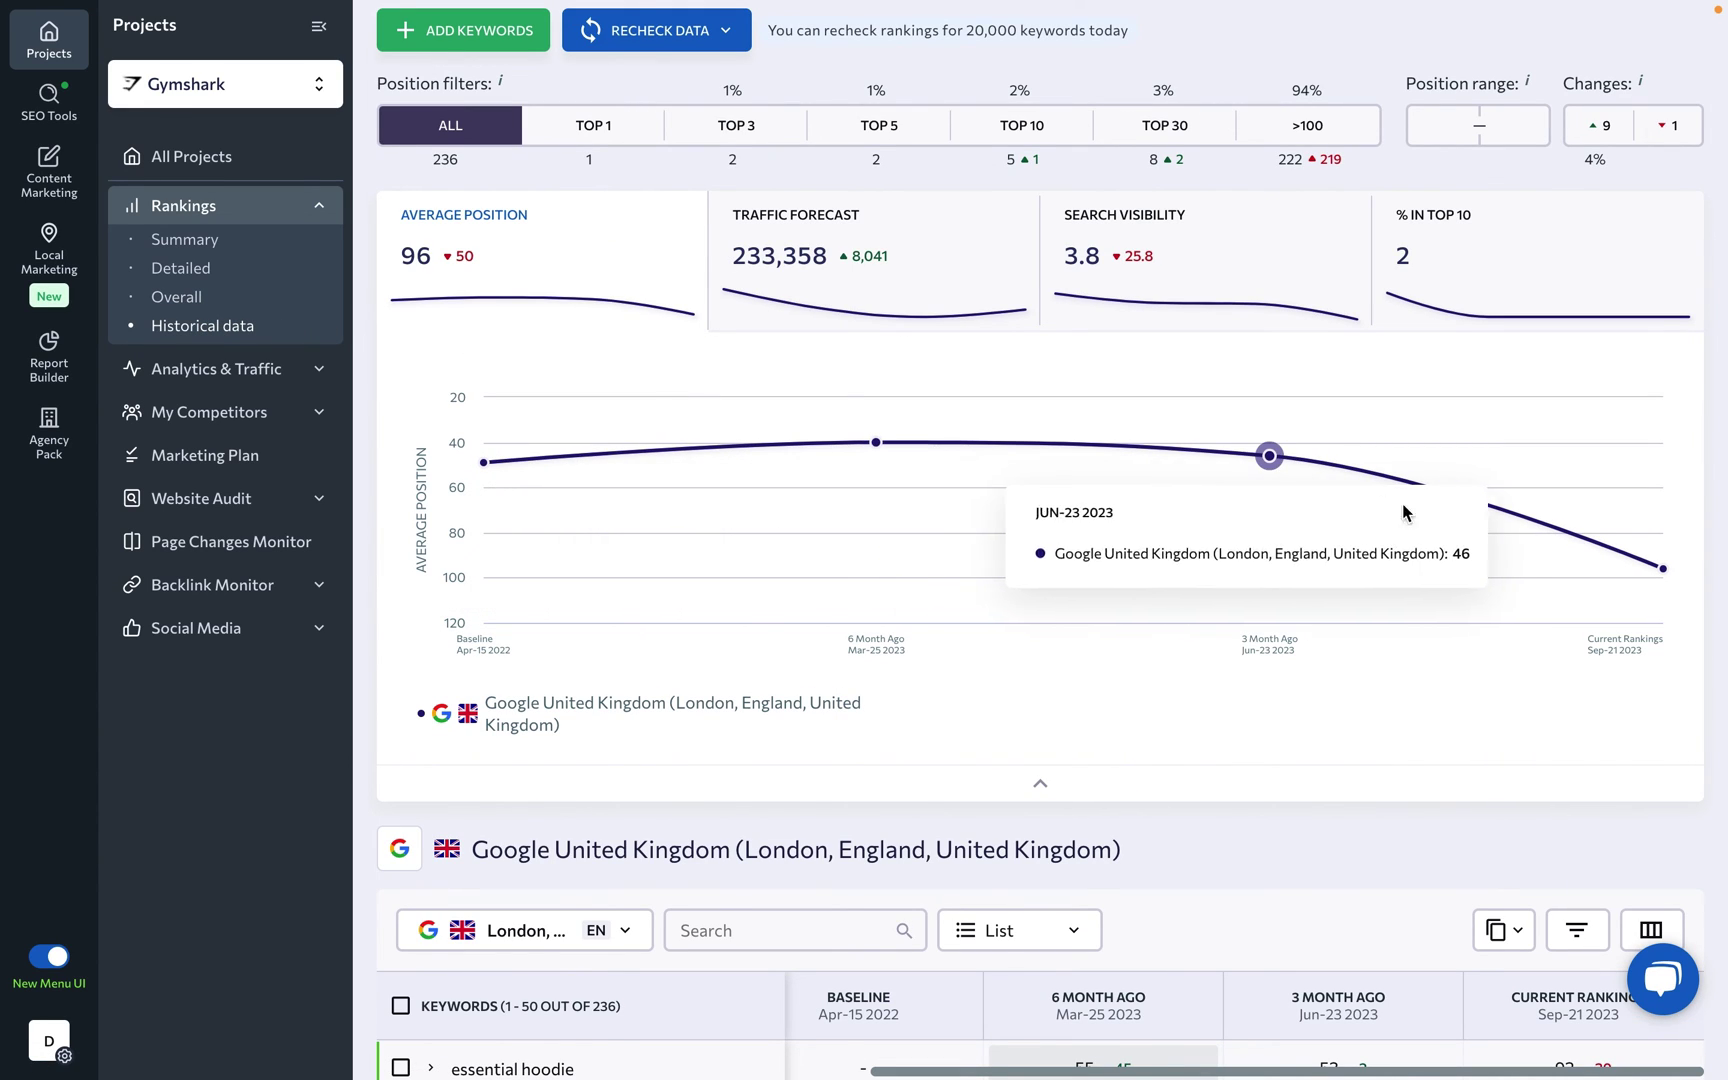